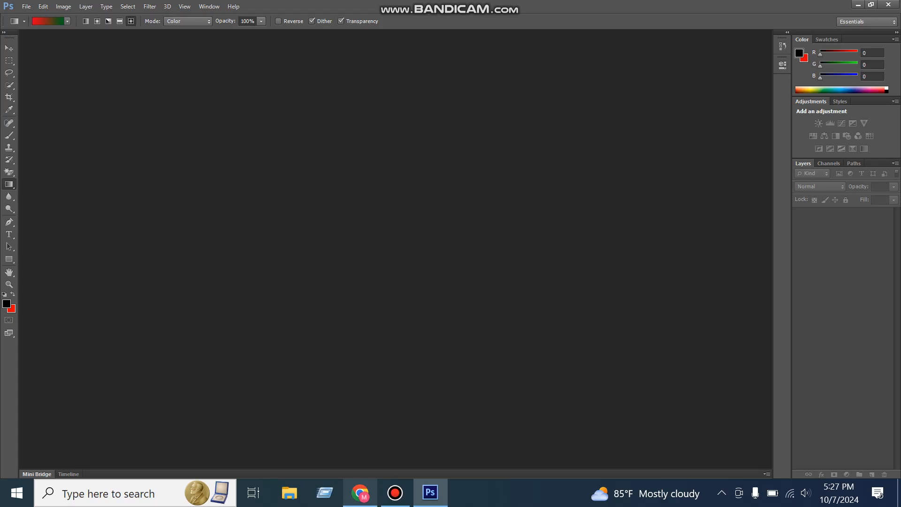
Switch to Chrome and copy the Beautiful.ai bar graph template from the "Nice graphical images" results
click(360, 493)
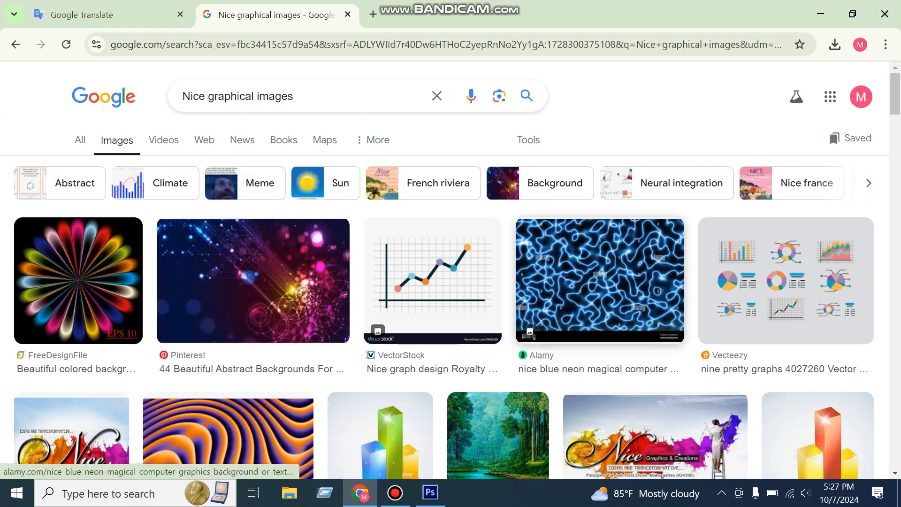
scroll(600, 263, down, 3)
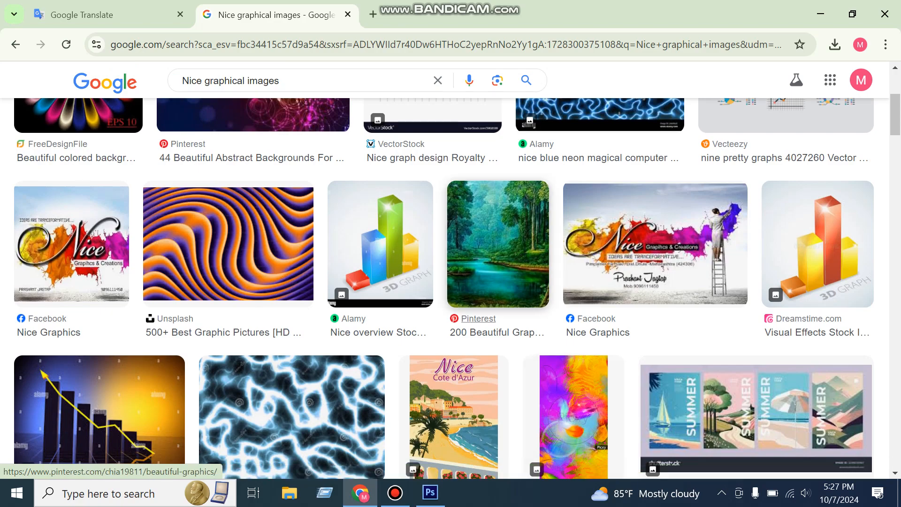
scroll(453, 399, down, 1)
scroll(453, 399, down, 3)
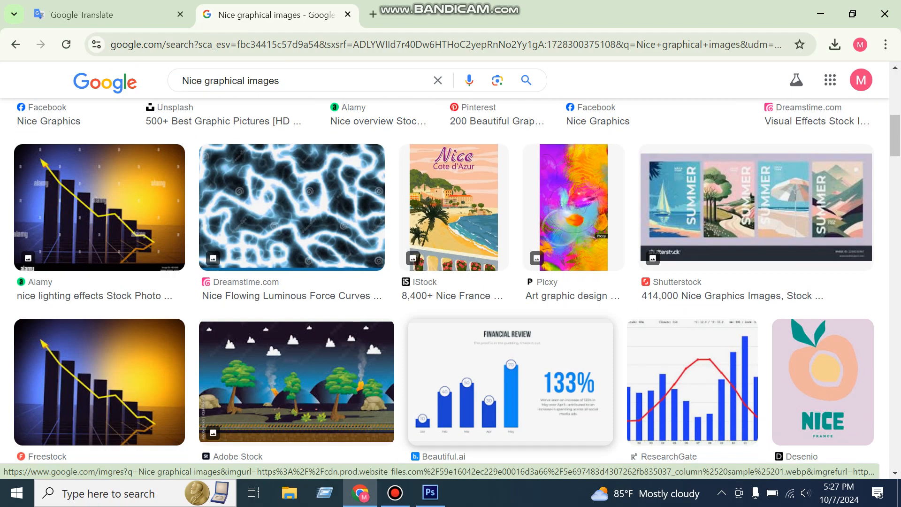
scroll(511, 376, down, 3)
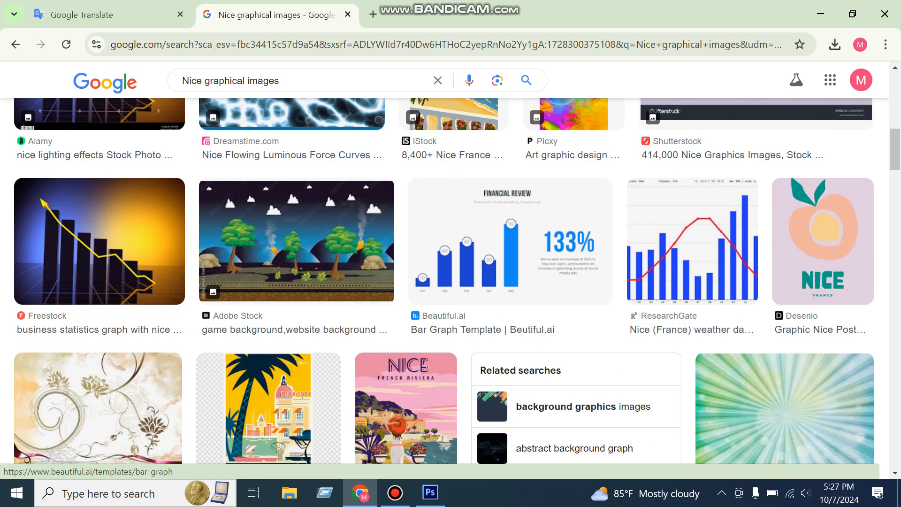
click(511, 235)
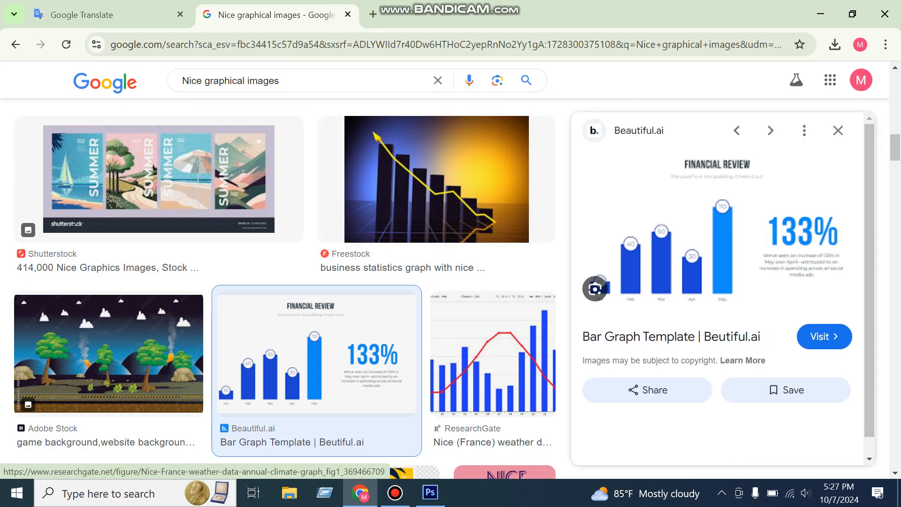
right_click(712, 224)
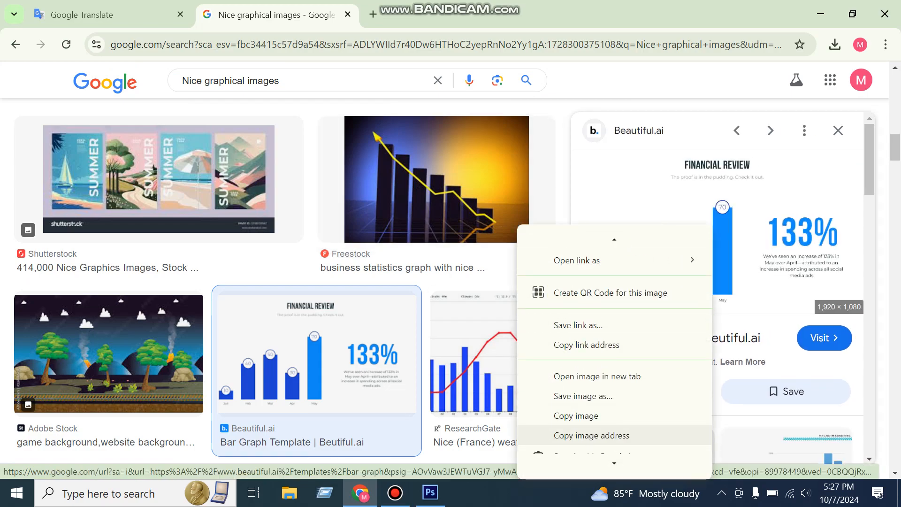
click(576, 415)
Switch to Photoshop and start a new document 7 inches wide and 7 inches high
click(429, 493)
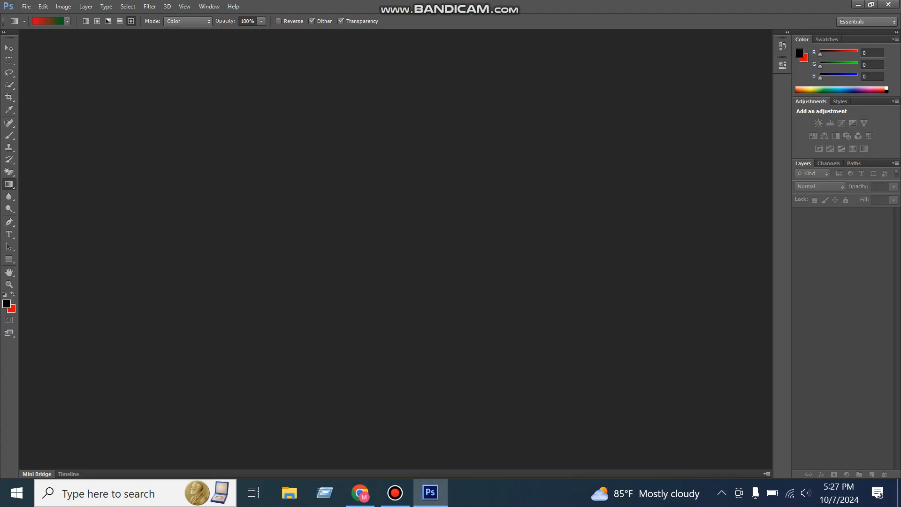
key(ctrl+n)
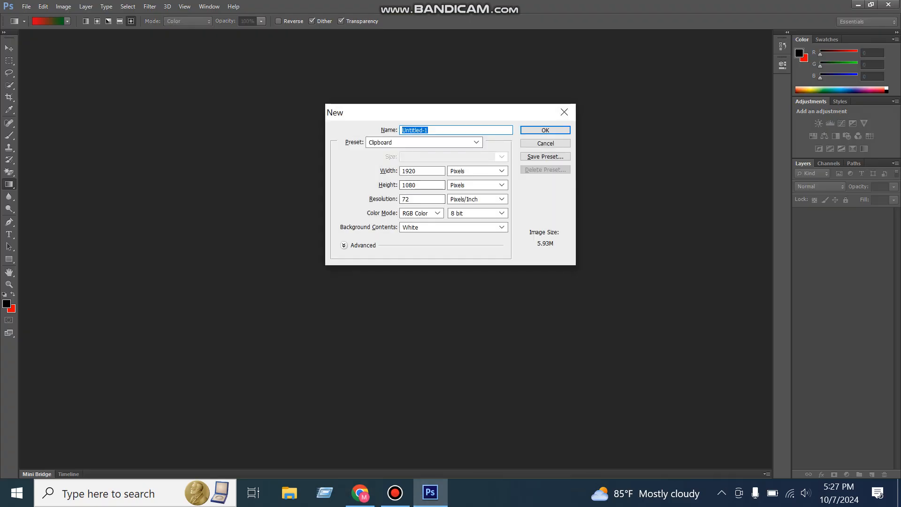
click(488, 171)
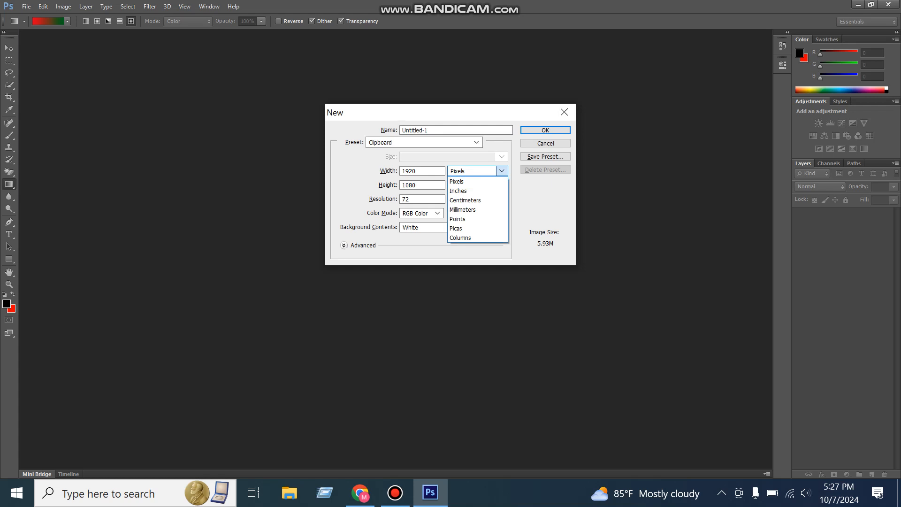
click(462, 191)
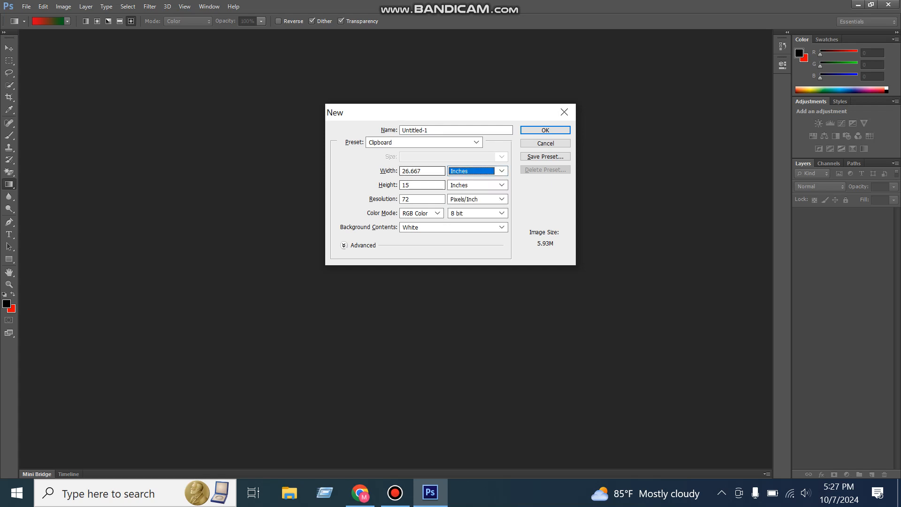
double_click(415, 171)
text(7)
double_click(415, 185)
text(7)
key(Tab)
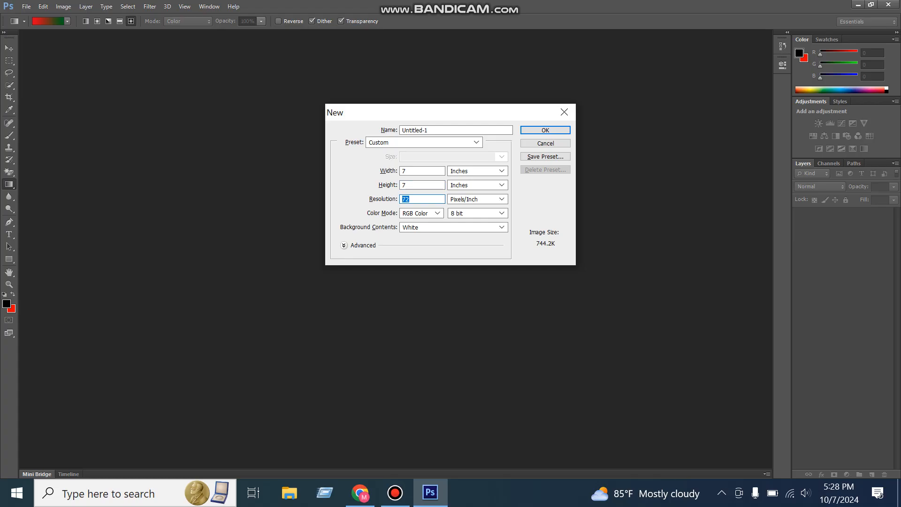
Set the new document's resolution to 300 pixels/inch and its background contents to Transparent, and create it
text(300)
double_click(410, 199)
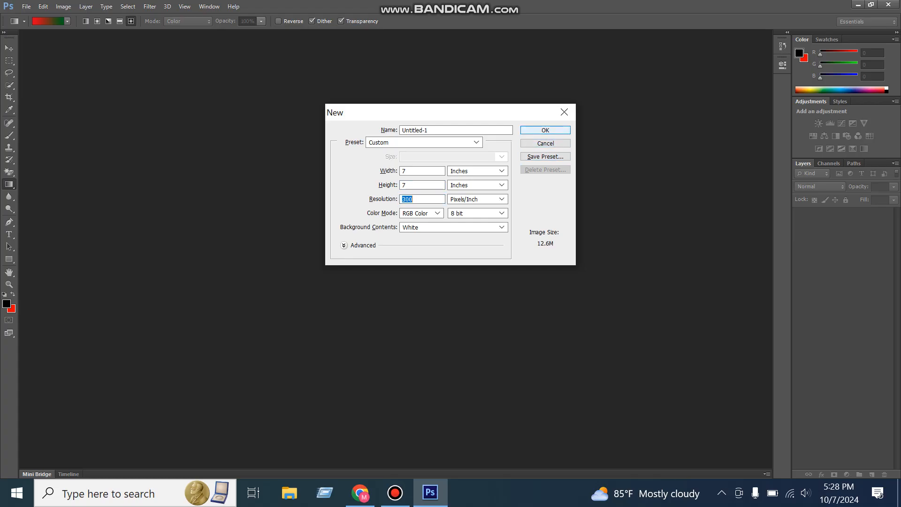
click(500, 227)
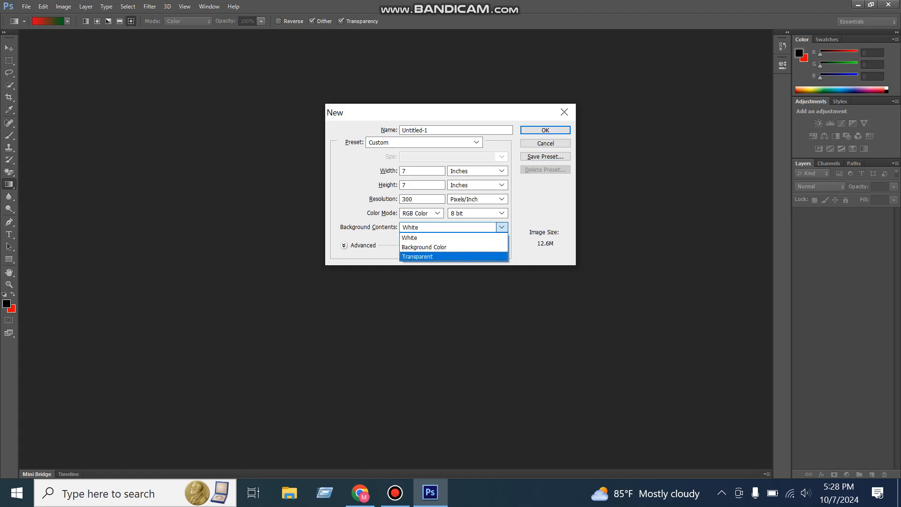
click(418, 256)
click(545, 130)
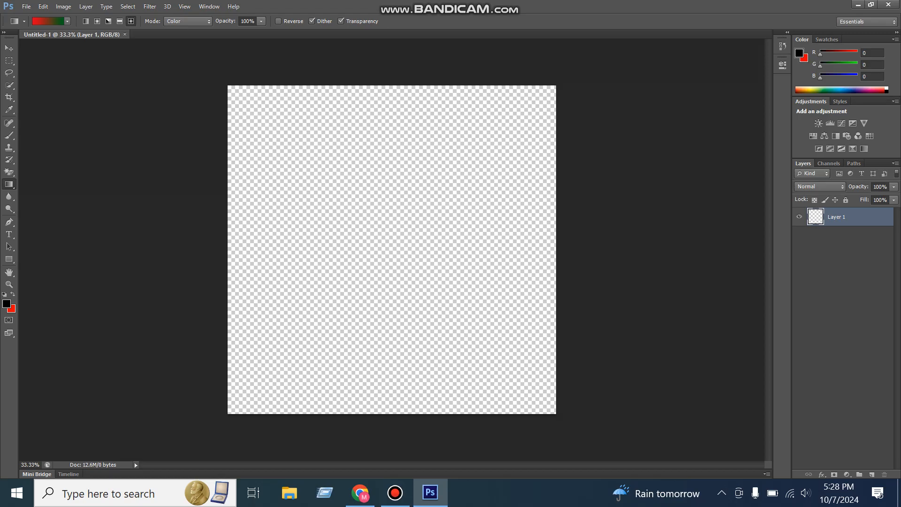
Paste the copied chart image into the document and move it against the canvas's left edge
key(ctrl+v)
key(v)
drag(430, 247, 415, 215)
key(ctrl+plus)
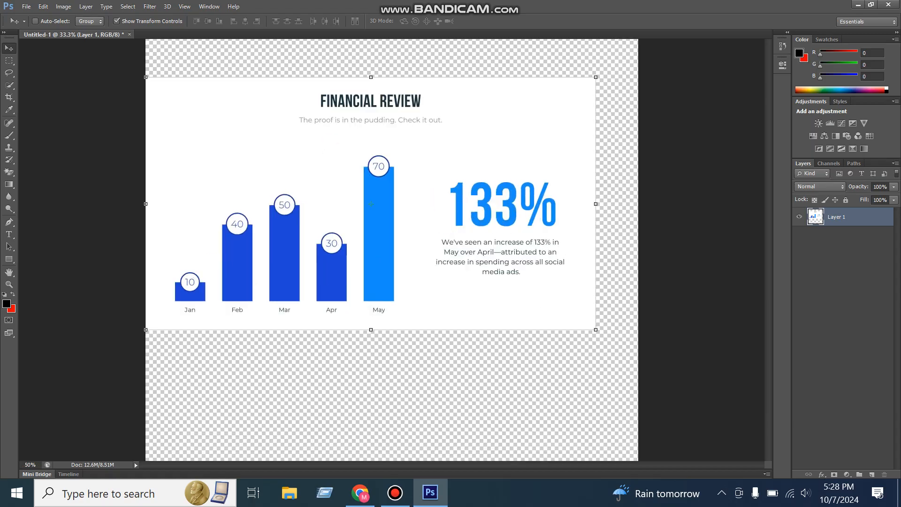
Move the chart image down and stretch it to the full canvas width, scaling it to about 109% wide and 120% high
drag(448, 226, 448, 262)
drag(596, 239, 637, 239)
drag(392, 365, 392, 416)
key(m)
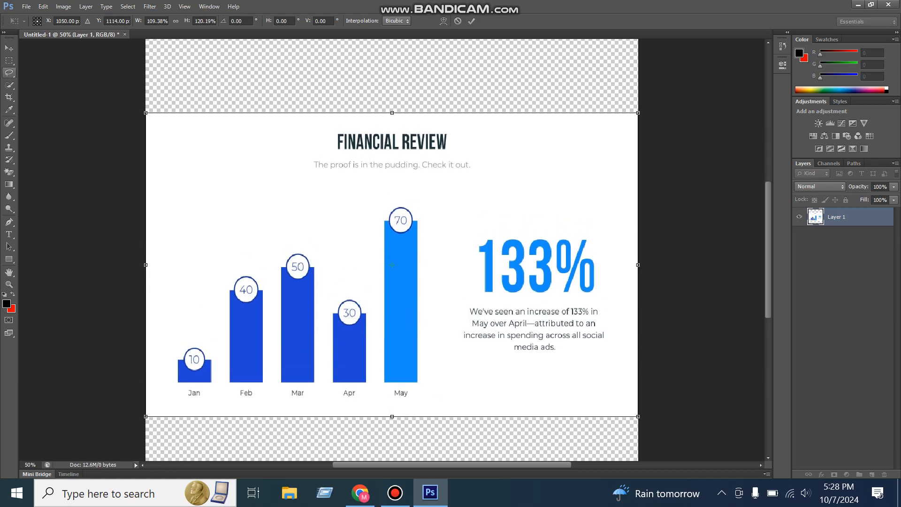
key(Return)
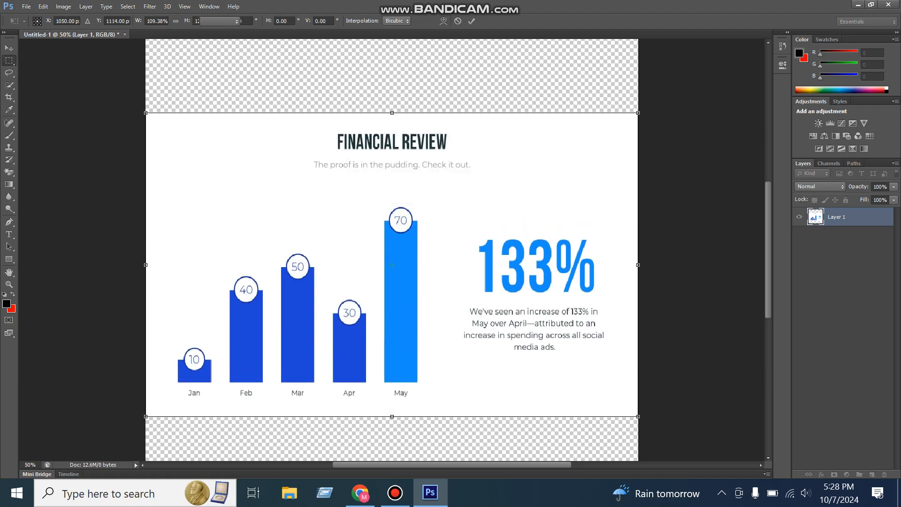
Erase the "FINANCIAL REVIEW" heading from the chart with the Eraser tool
click(9, 172)
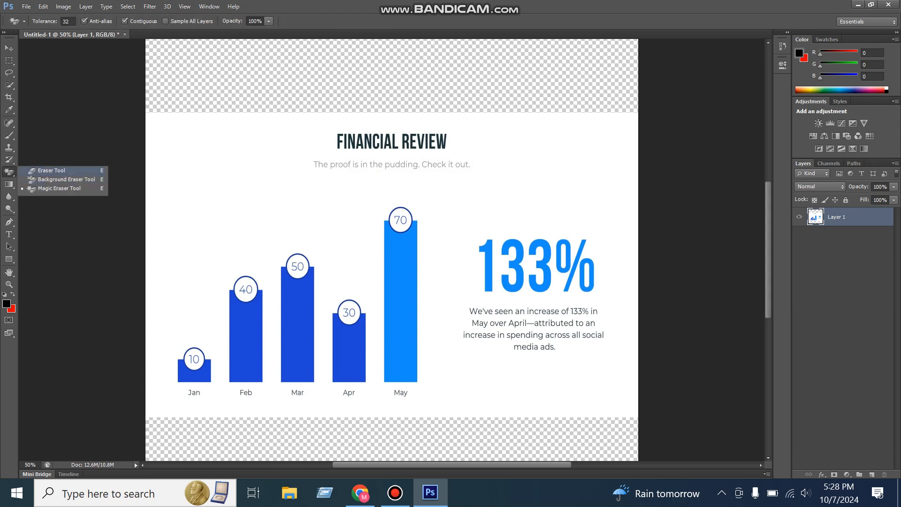
click(51, 170)
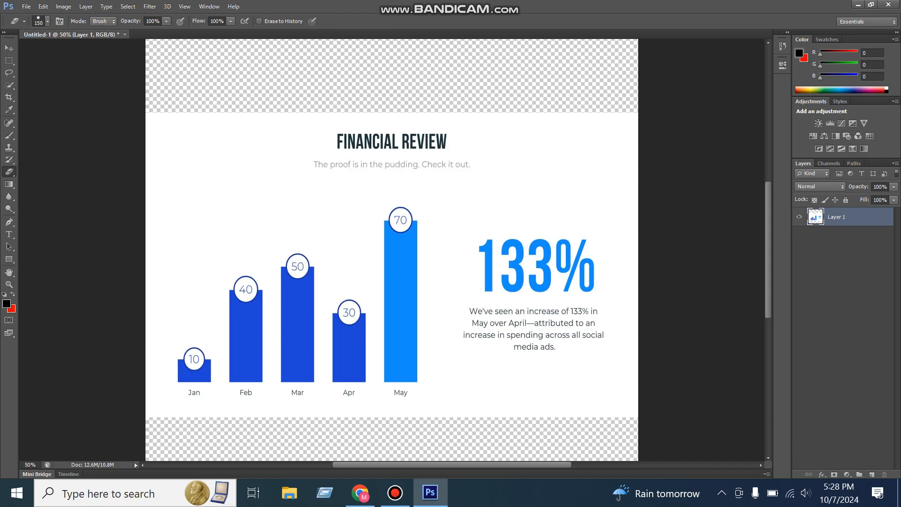
drag(384, 266, 454, 261)
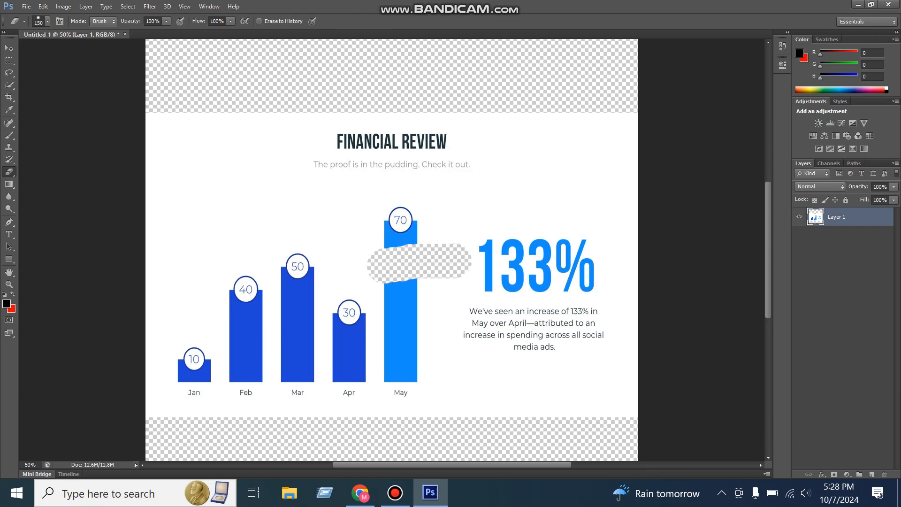
key(ctrl+z)
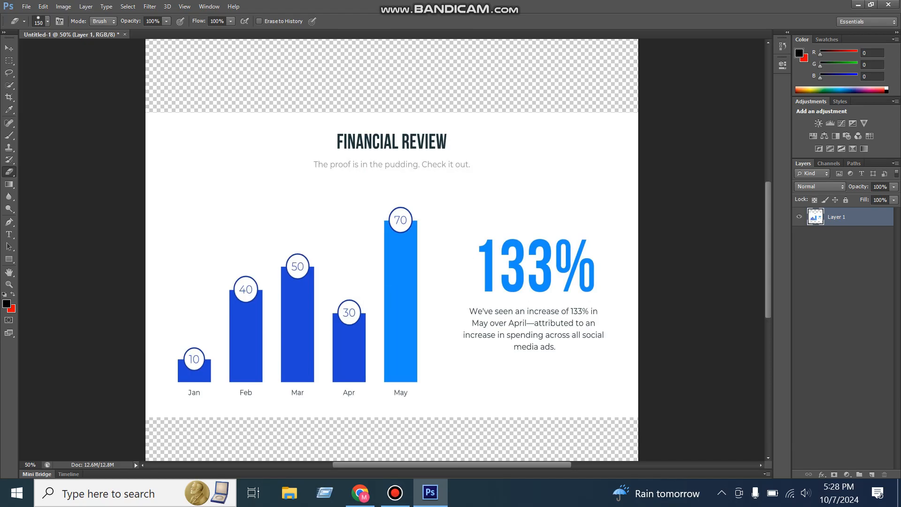
key(ctrl+plus)
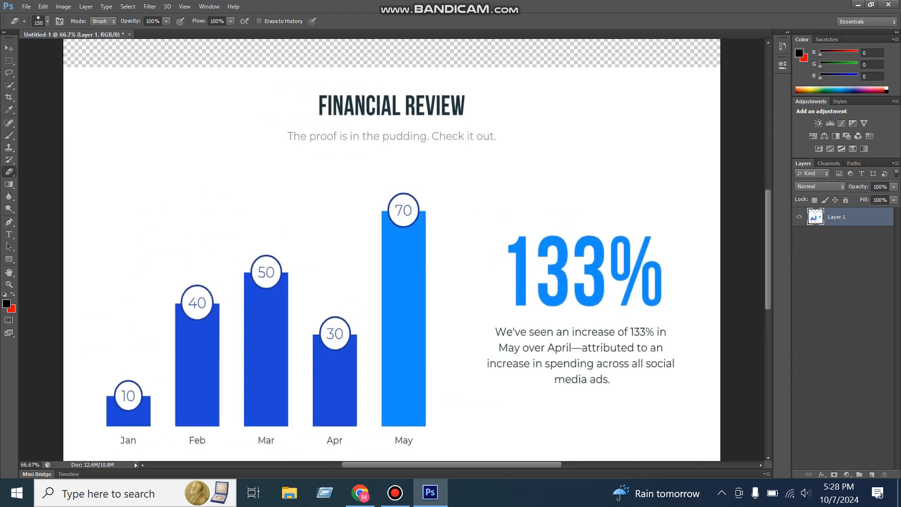
drag(474, 104, 322, 104)
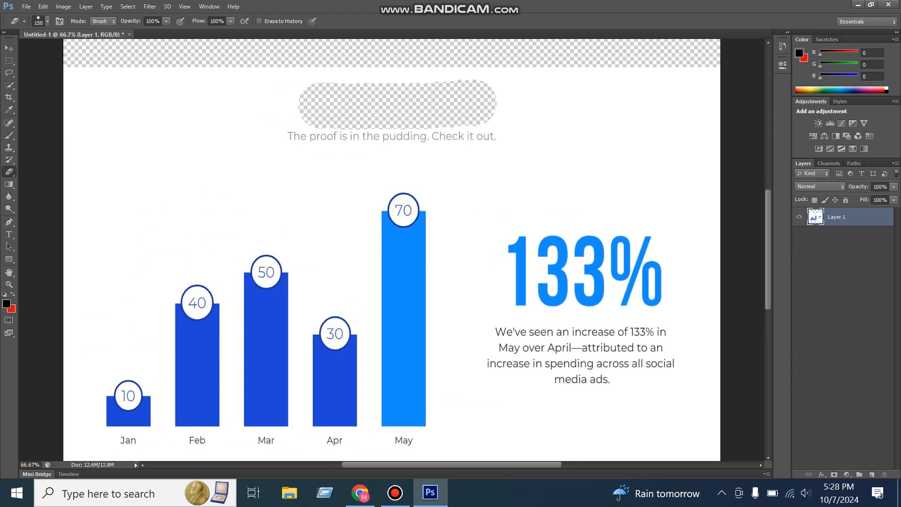
Add a new layer beneath the chart layer and fill it with white (ffffff), leaving both layers shown
click(872, 475)
drag(845, 217, 845, 241)
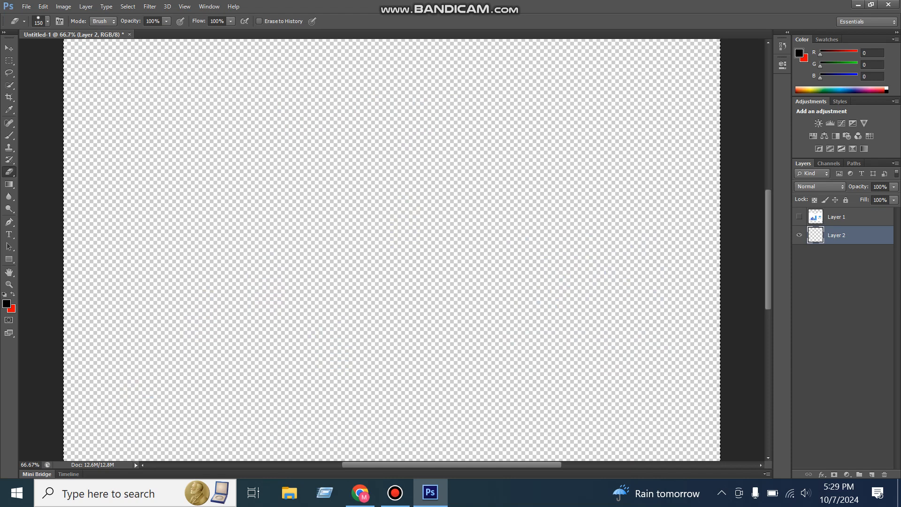
click(7, 303)
click(323, 133)
click(549, 127)
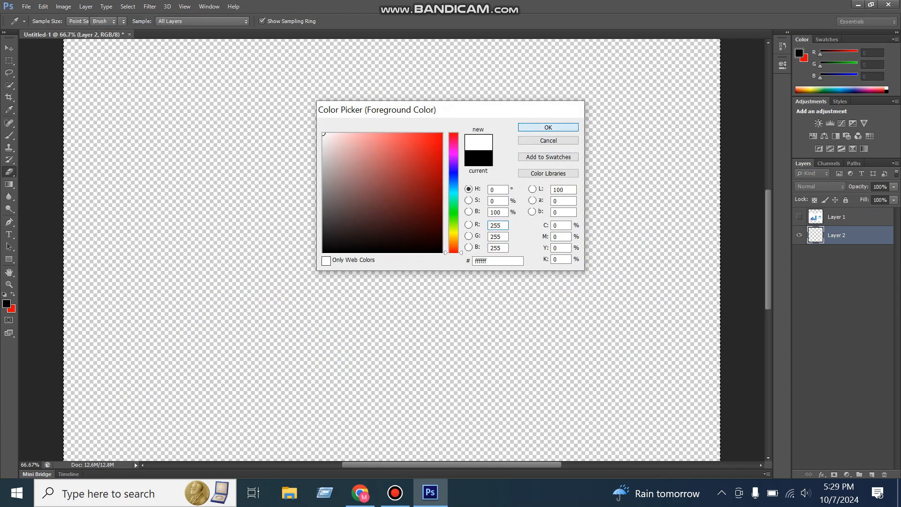
key(ctrl+BackSpace)
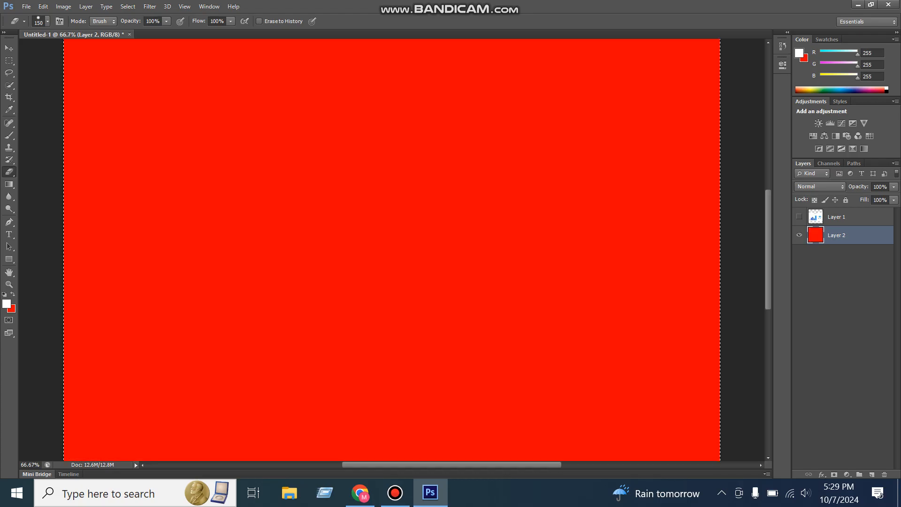
key(alt+BackSpace)
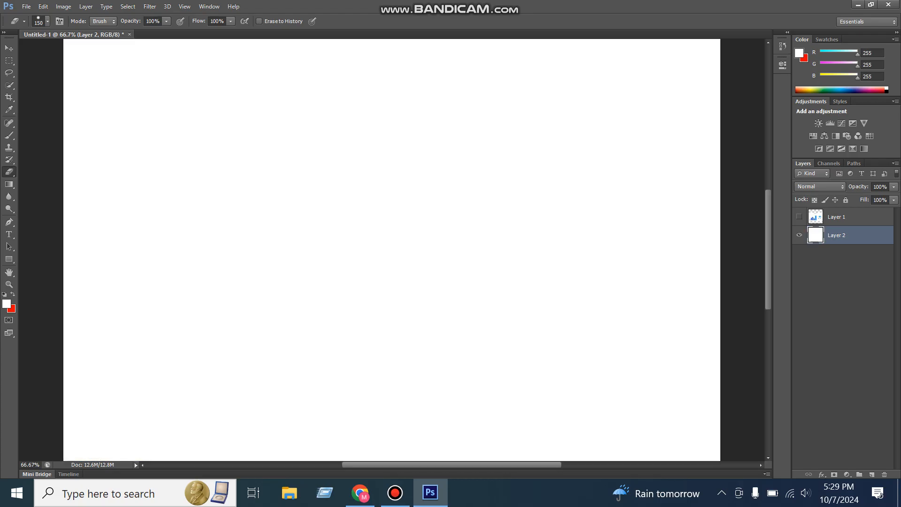
click(799, 216)
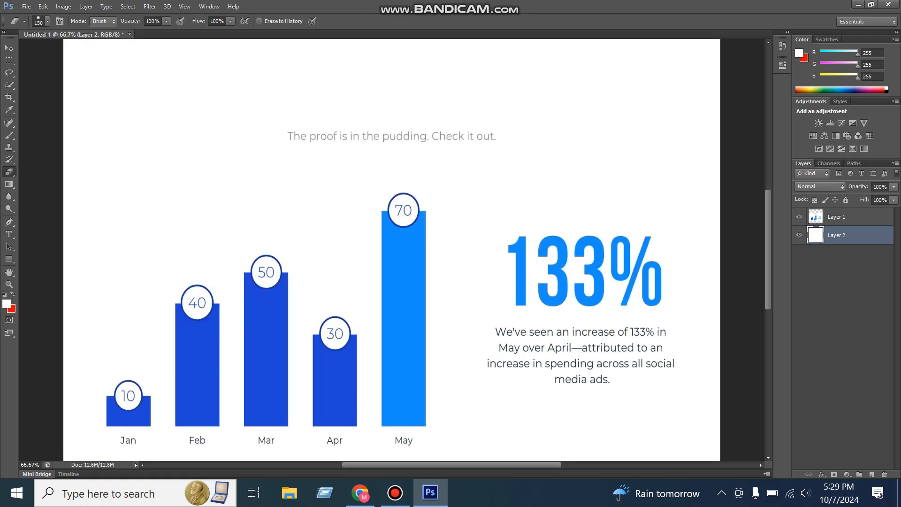
drag(472, 107, 323, 107)
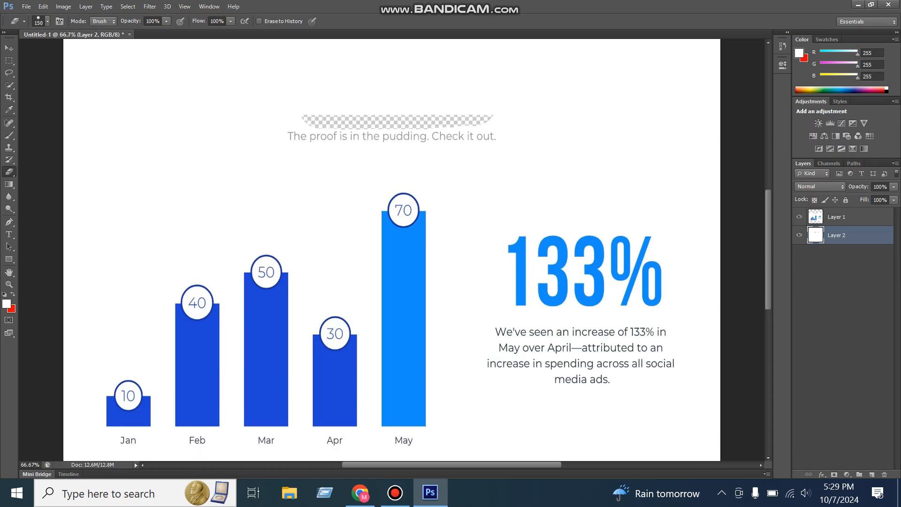
click(845, 217)
key(ctrl+z)
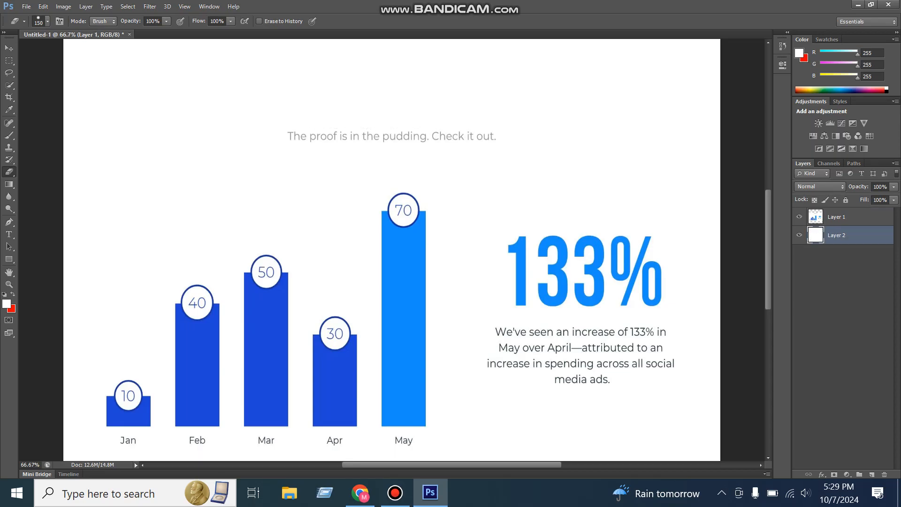
On Layer 1, erase the subtitle, the "133%" figure, its paragraph and the month labels below the bars
click(845, 216)
drag(499, 136, 310, 136)
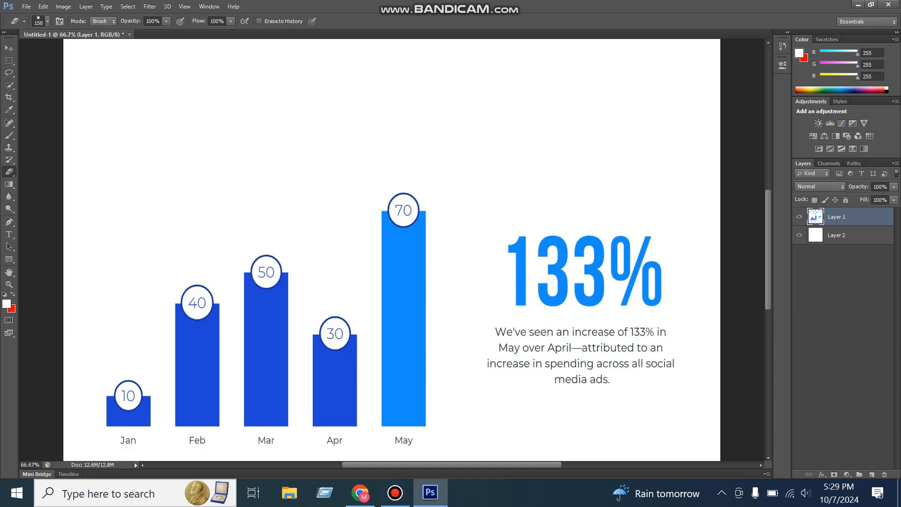
key(ctrl+minus)
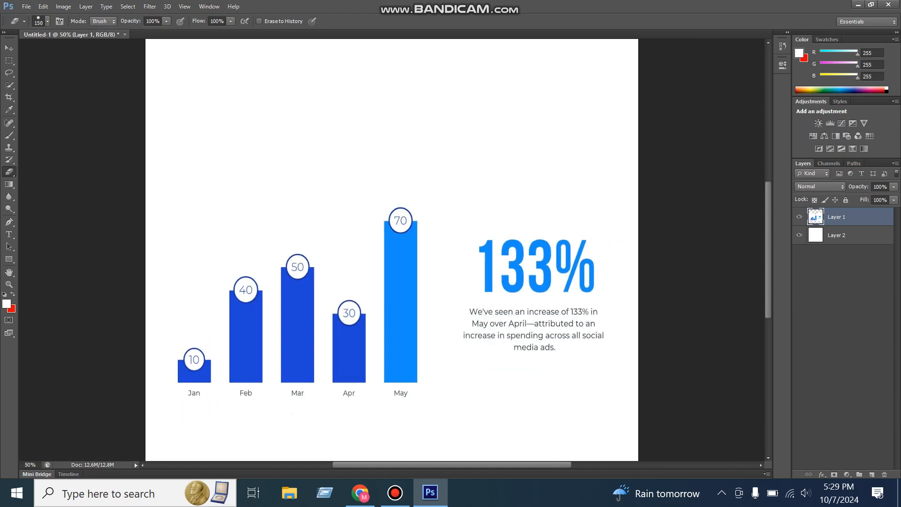
mouse_move(586, 282)
mouse_down()
mouse_move(488, 282)
mouse_move(493, 248)
mouse_move(572, 251)
mouse_move(574, 262)
mouse_up()
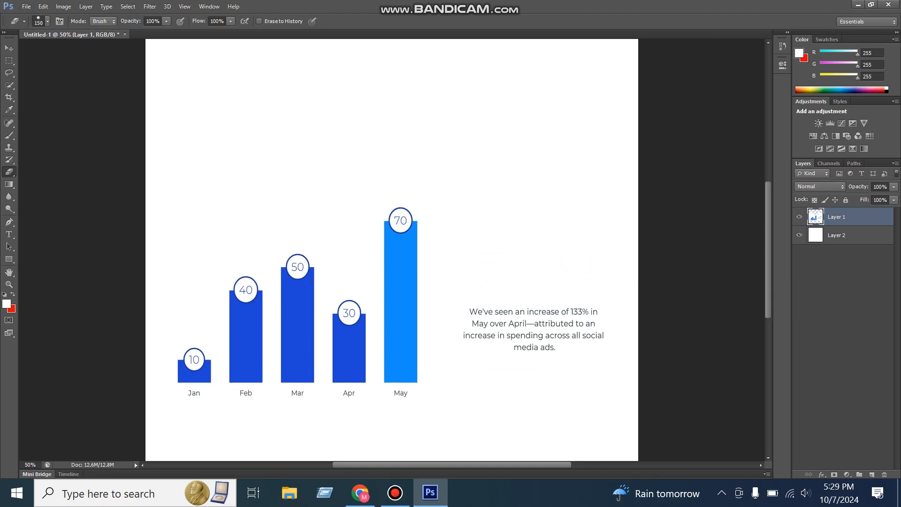
mouse_move(580, 337)
mouse_down()
mouse_move(469, 332)
mouse_move(474, 316)
mouse_move(600, 311)
mouse_move(587, 330)
mouse_move(537, 328)
mouse_up()
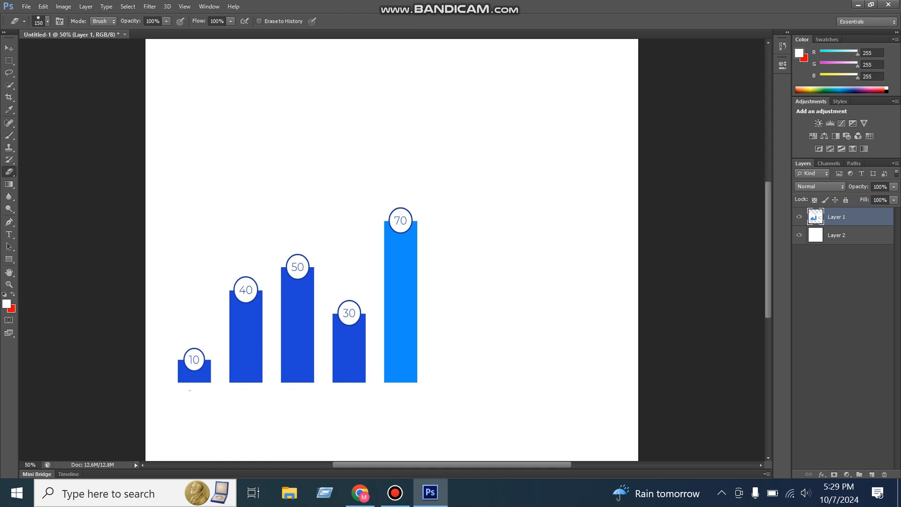
Switch to Chrome and search Google Images for "health image"
click(360, 492)
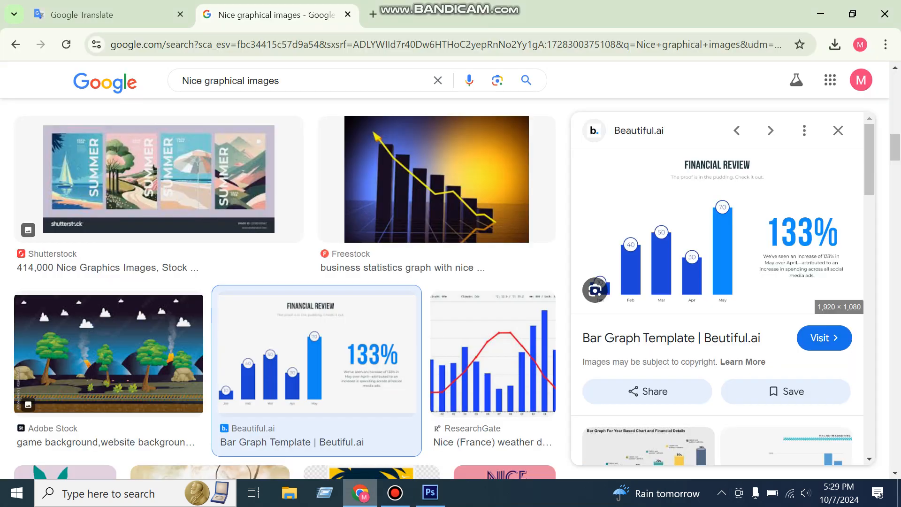
scroll(281, 282, up, 2)
key(slash)
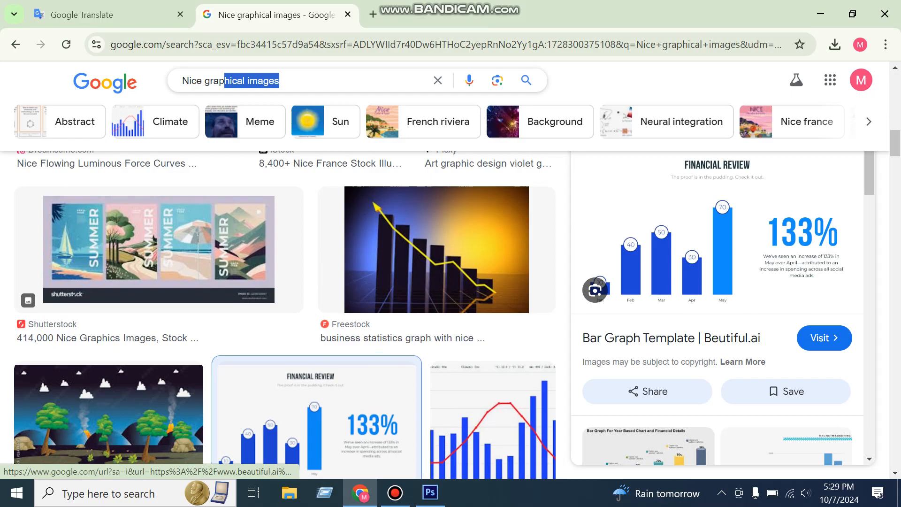
text(health image)
key(Return)
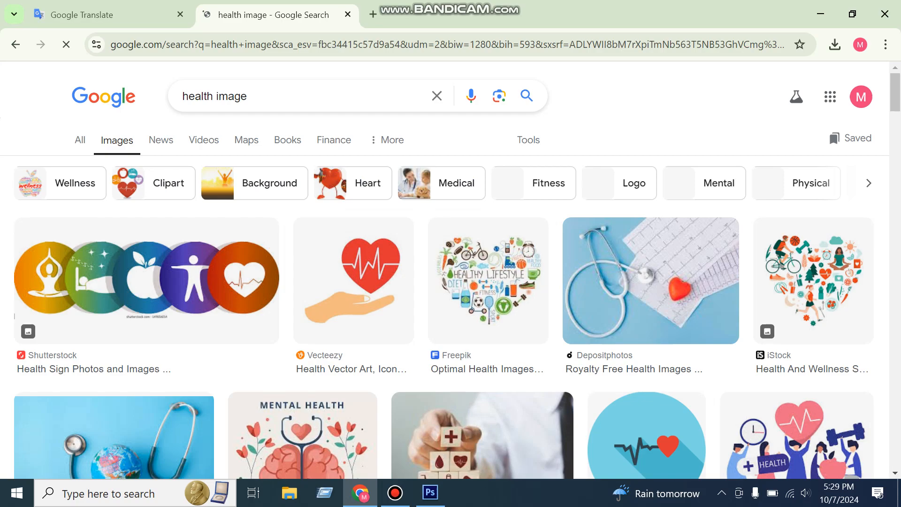
Find The Keyword's "How AI can improve health for everyone" illustration in the image results and open its preview
scroll(563, 347, down, 5)
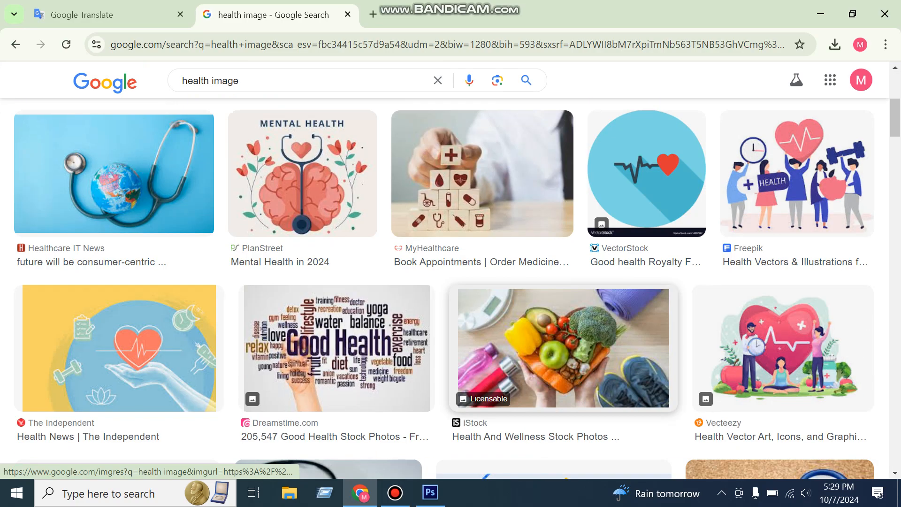
scroll(586, 375, down, 5)
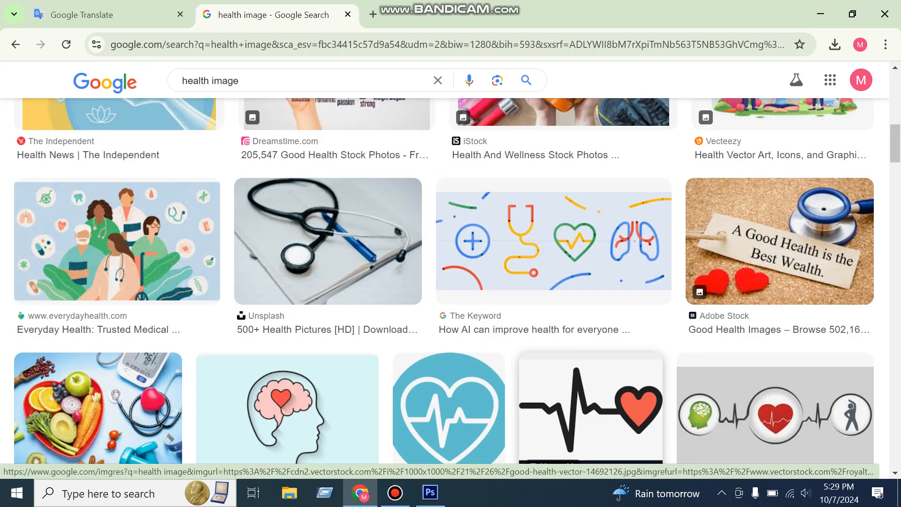
click(516, 300)
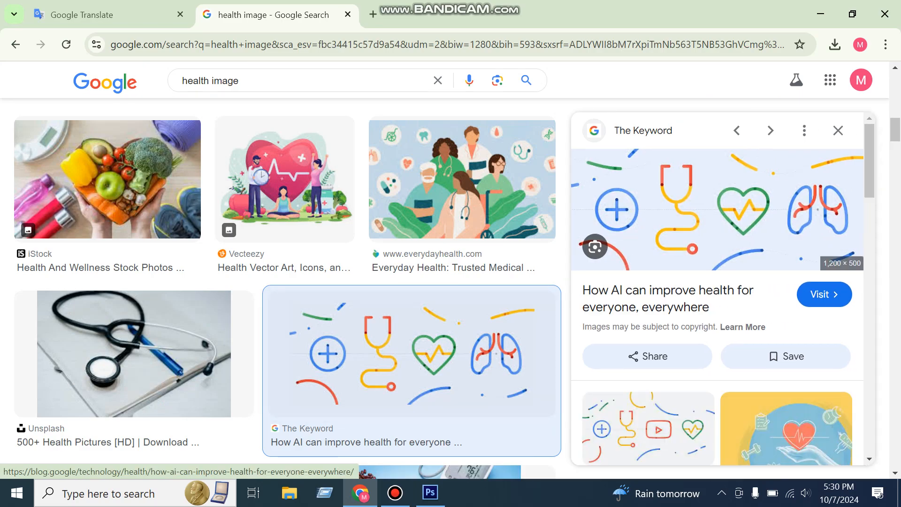
Try to open the previewed health illustration as an image in a new tab
right_click(524, 356)
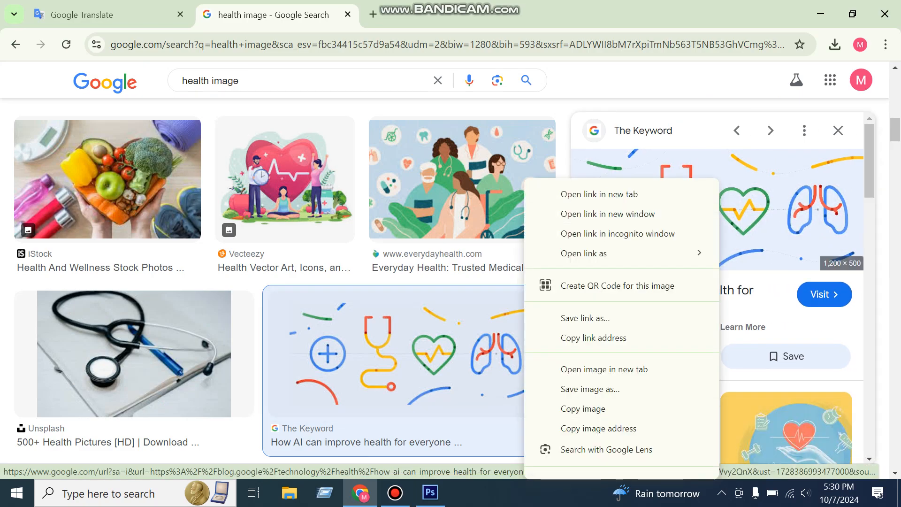
click(604, 369)
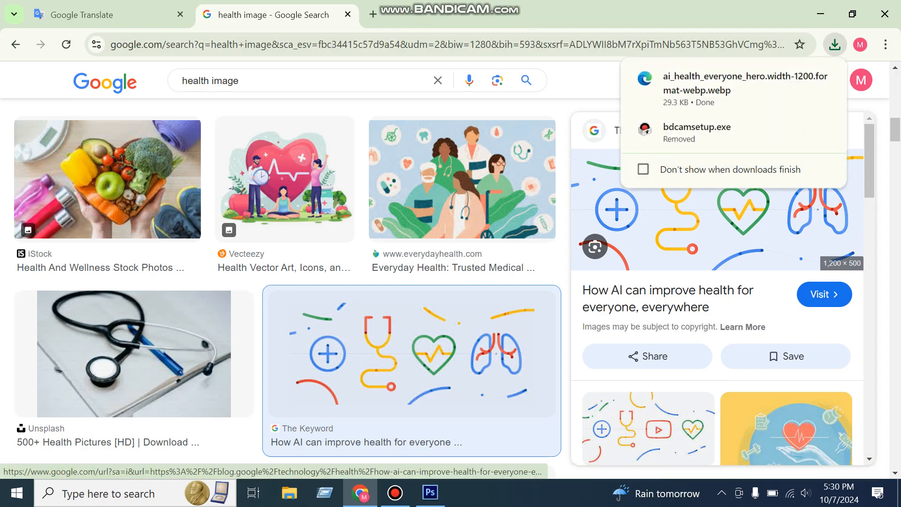
right_click(538, 391)
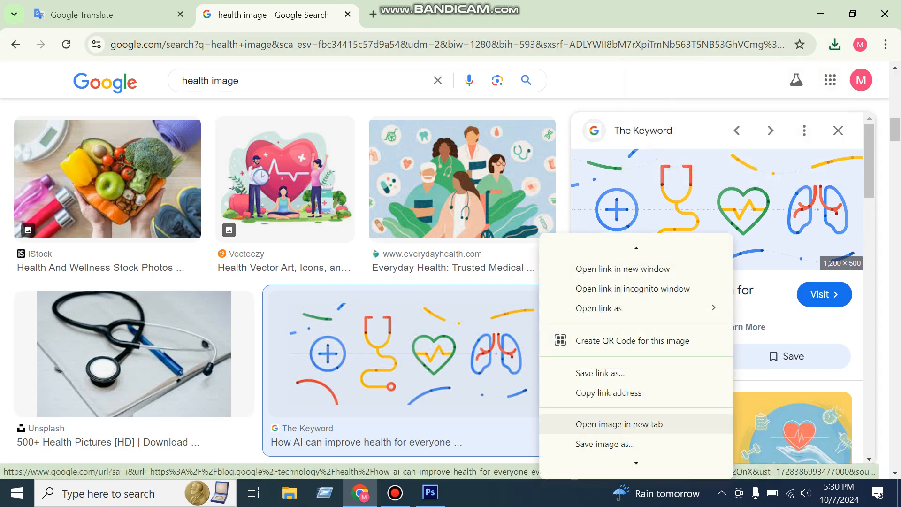
click(618, 424)
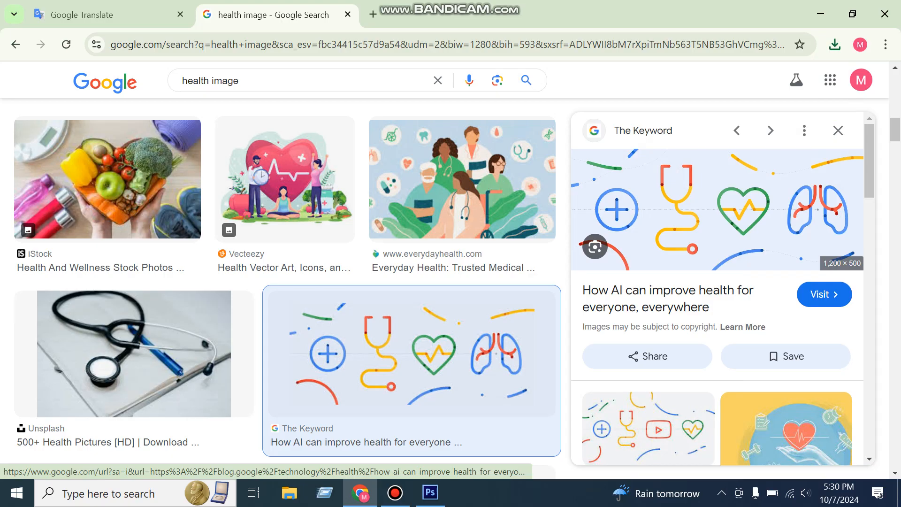
Copy the health illustration and paste it into the Photoshop document as a new layer above the chart
right_click(548, 176)
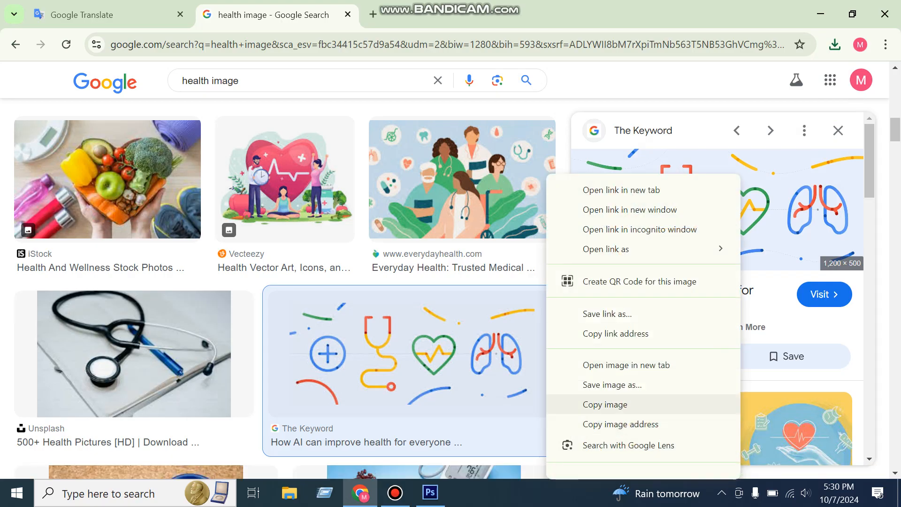
click(610, 402)
click(430, 492)
key(ctrl+v)
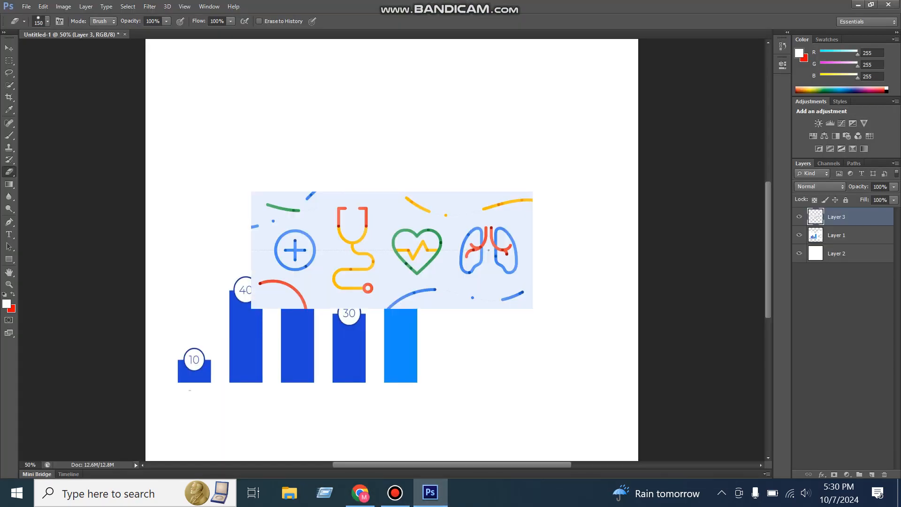
Move the pasted health illustration above the bars and scale it to 140% in width and height
key(v)
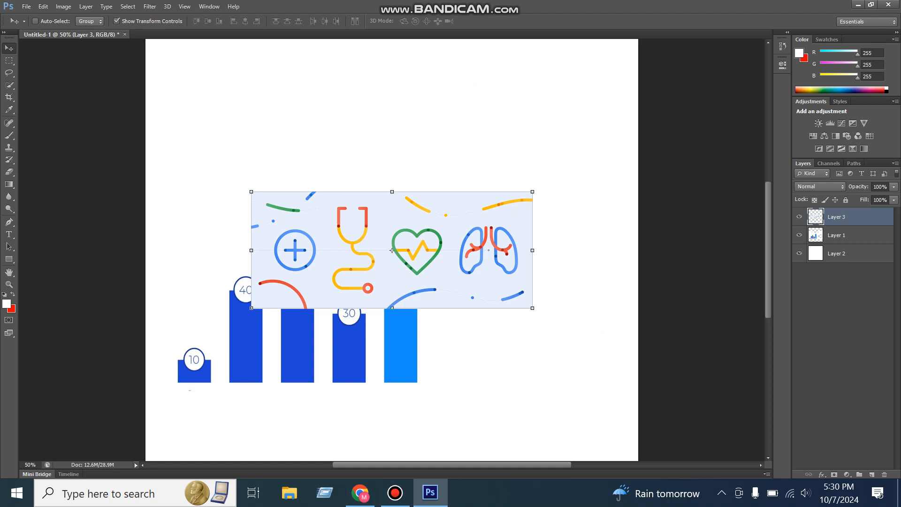
mouse_move(392, 250)
mouse_down()
mouse_move(392, 184)
mouse_move(324, 136)
mouse_move(334, 140)
mouse_up()
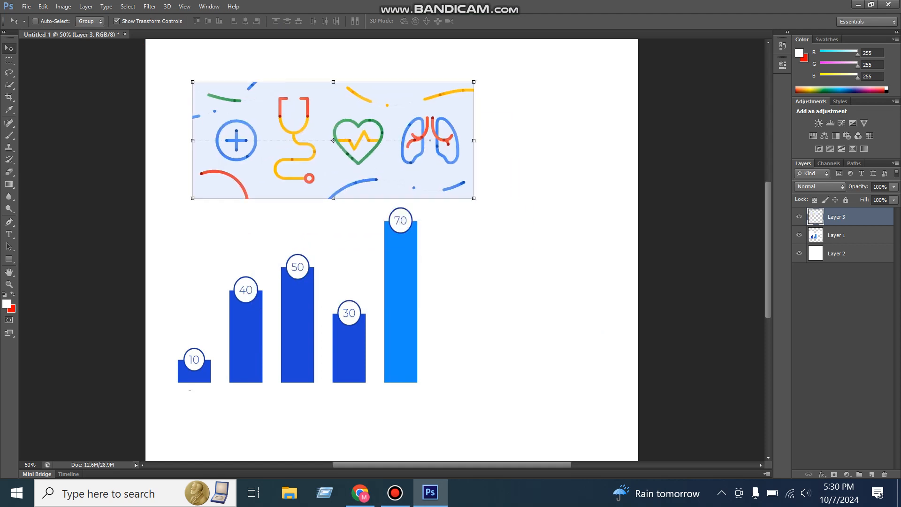
key(ctrl+t)
drag(473, 198, 586, 245)
key(Return)
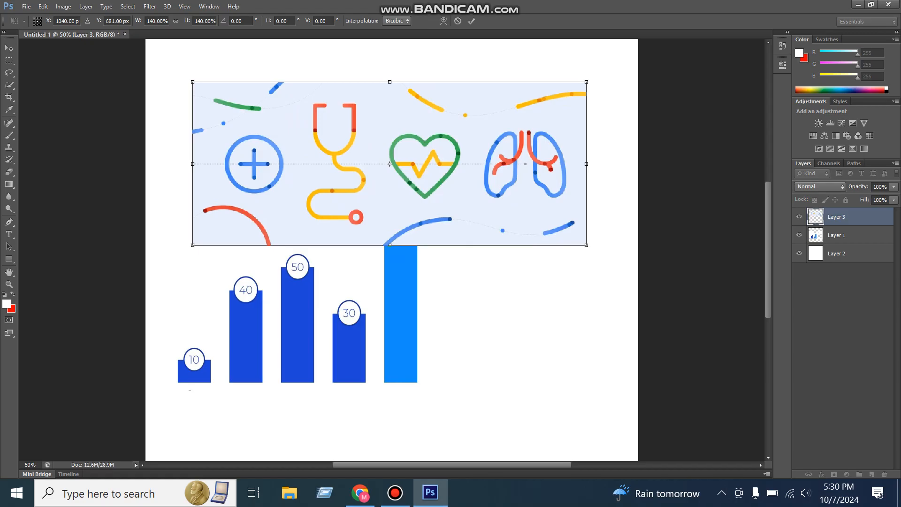
With the 150 px Eraser, erase the circled plus icon, its surrounding background and the illustration's corner above the stethoscope
key(ctrl+plus)
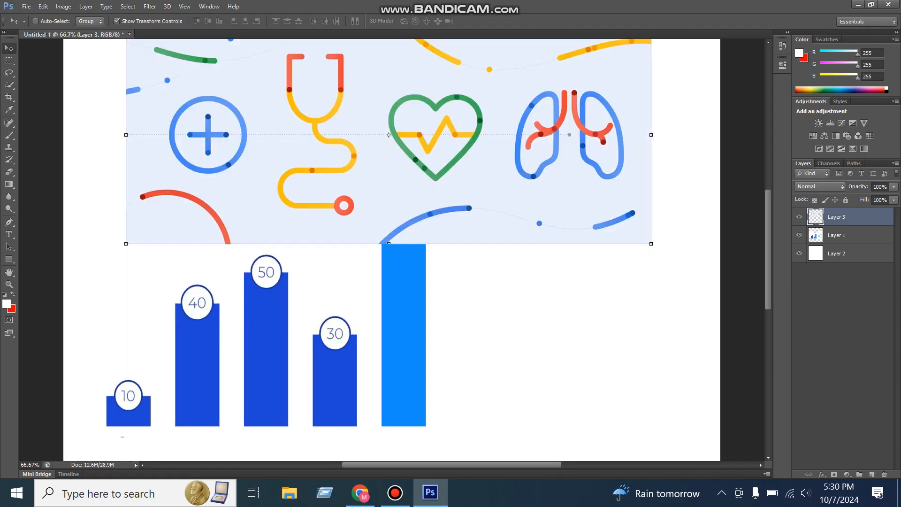
drag(395, 197, 359, 339)
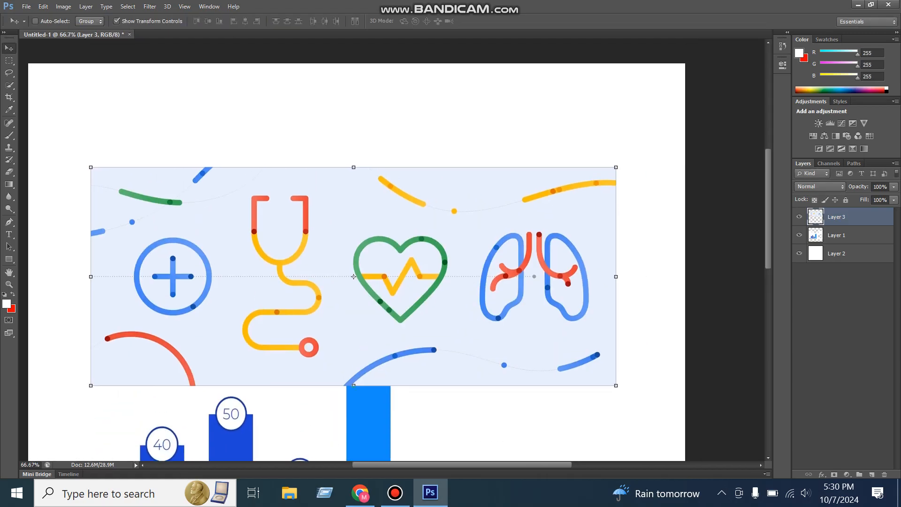
click(9, 172)
click(51, 170)
drag(133, 178, 110, 192)
mouse_move(133, 162)
mouse_down()
mouse_move(160, 185)
mouse_move(103, 223)
mouse_move(122, 223)
mouse_move(162, 185)
mouse_move(216, 169)
mouse_move(225, 176)
mouse_move(224, 189)
mouse_move(173, 209)
mouse_move(205, 225)
mouse_move(211, 364)
mouse_move(160, 357)
mouse_move(171, 251)
mouse_move(157, 359)
mouse_move(142, 373)
mouse_move(105, 253)
mouse_move(134, 256)
mouse_move(129, 312)
mouse_move(216, 228)
mouse_move(221, 211)
mouse_move(221, 335)
mouse_move(237, 366)
mouse_up()
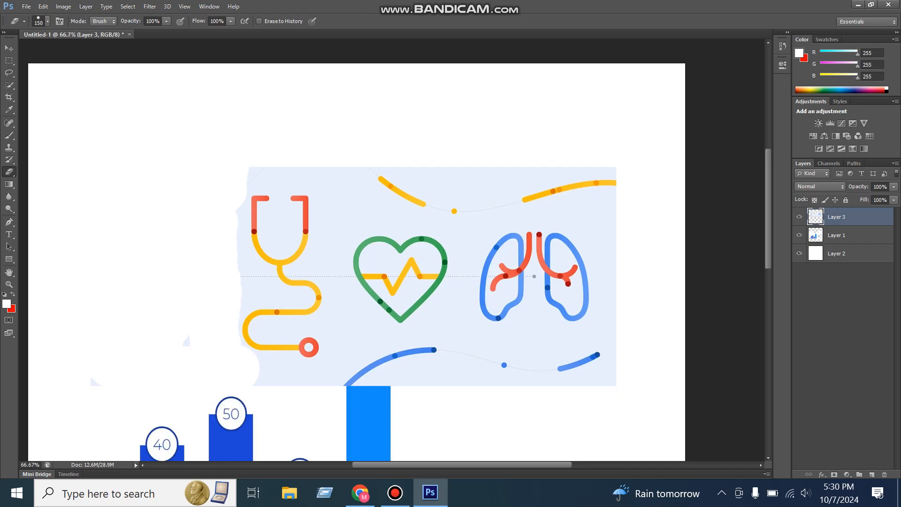
drag(224, 189, 219, 239)
drag(251, 162, 282, 158)
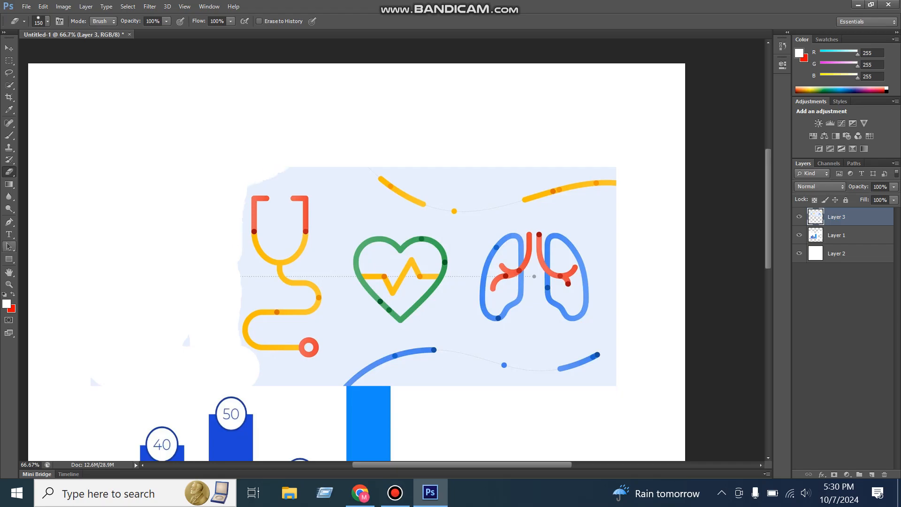
Choose a soft round eraser tip with 150 px size and 0% hardness, and erase the upper part of the stethoscope
right_click(9, 172)
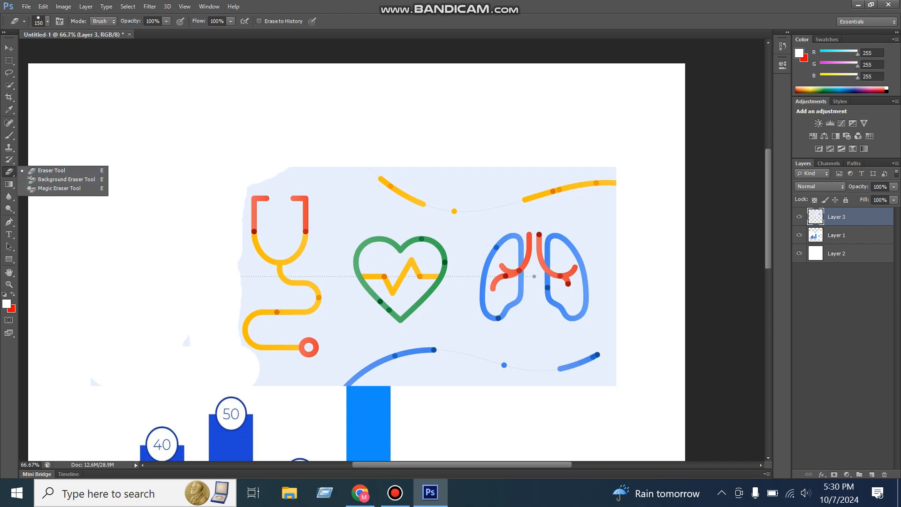
click(9, 172)
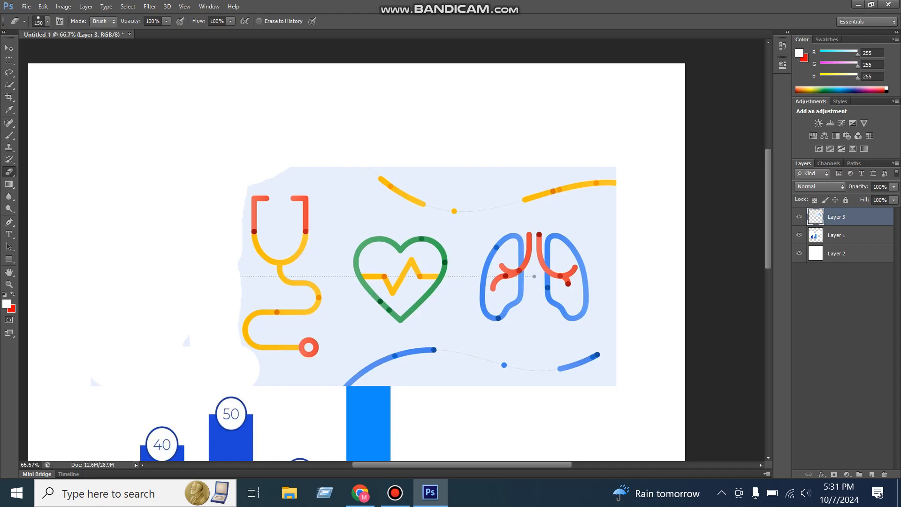
click(47, 21)
click(50, 94)
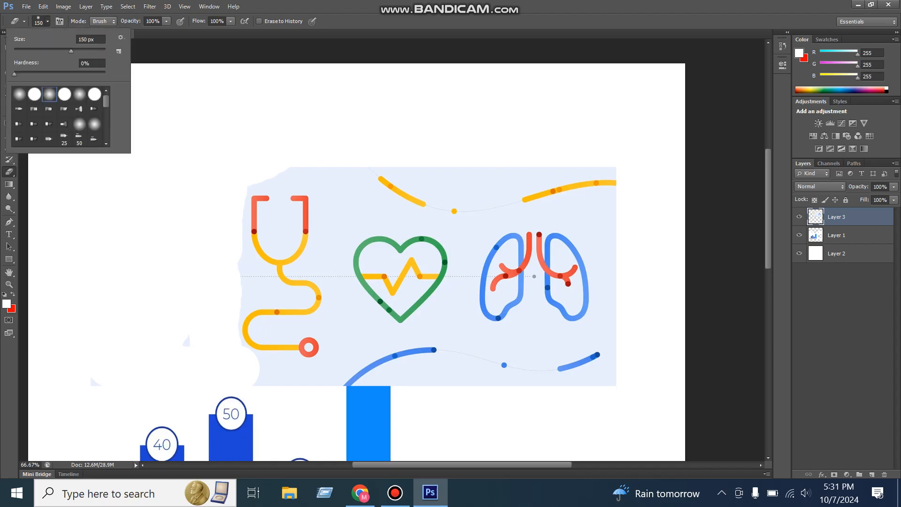
mouse_move(285, 252)
mouse_down()
mouse_move(345, 199)
mouse_move(329, 190)
mouse_move(260, 207)
mouse_up()
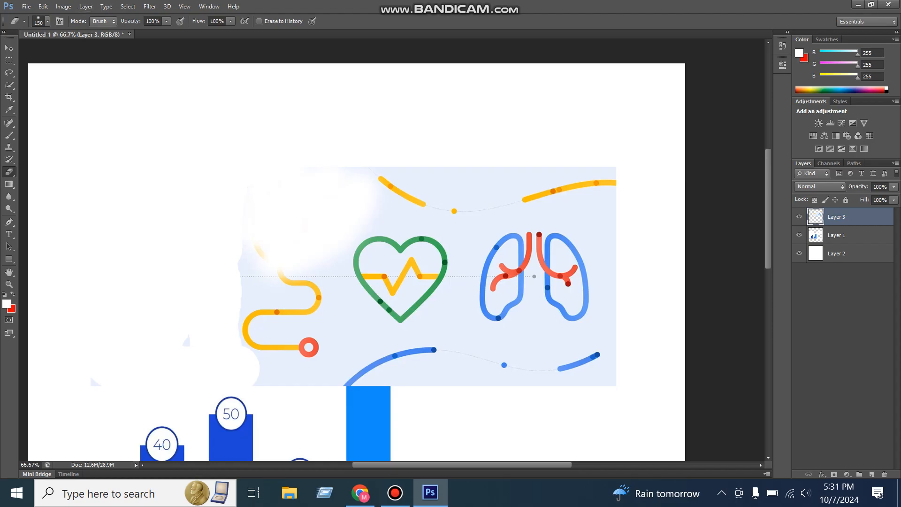
Choose the hard round eraser tip with 100% hardness and erase a swath from the illustration's top edge down across the stethoscope tube
click(47, 22)
click(35, 94)
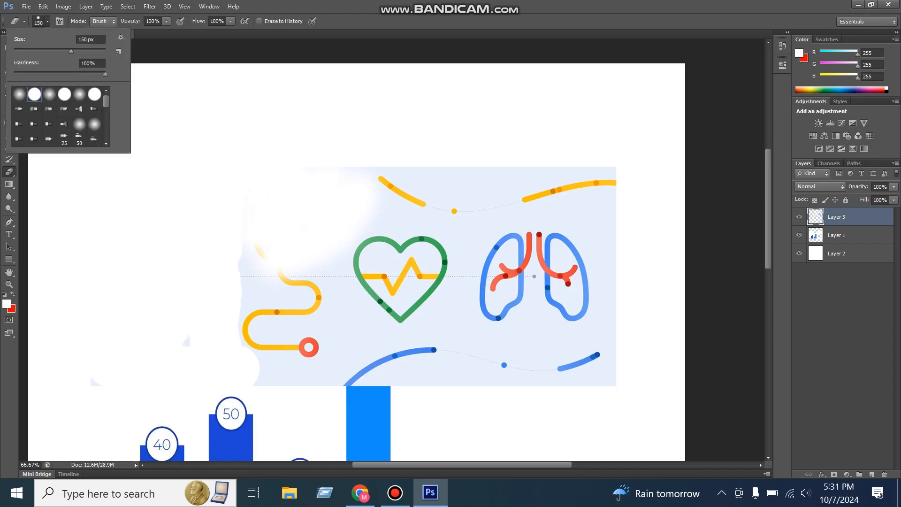
mouse_move(375, 159)
mouse_down()
mouse_move(298, 276)
mouse_move(251, 271)
mouse_up()
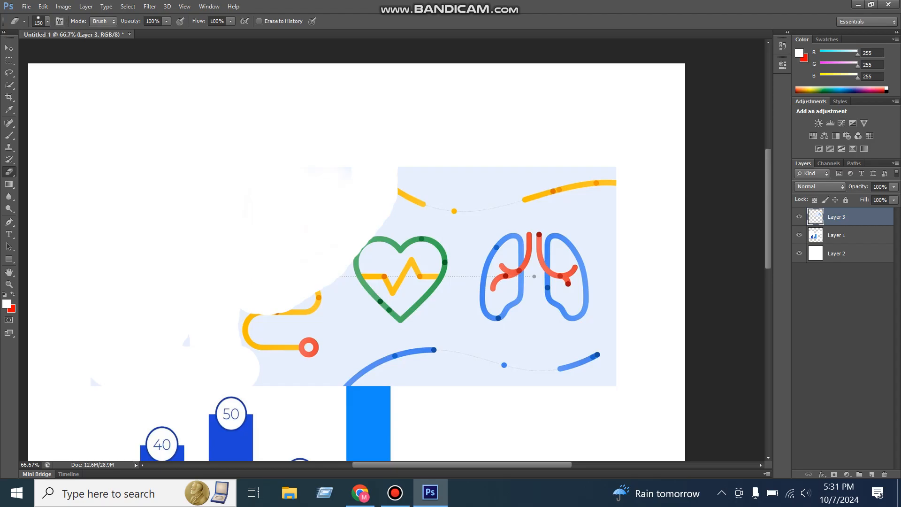
Choose the textured 60 px eraser tip and erase vertical strokes through the lower stethoscope tube
click(47, 21)
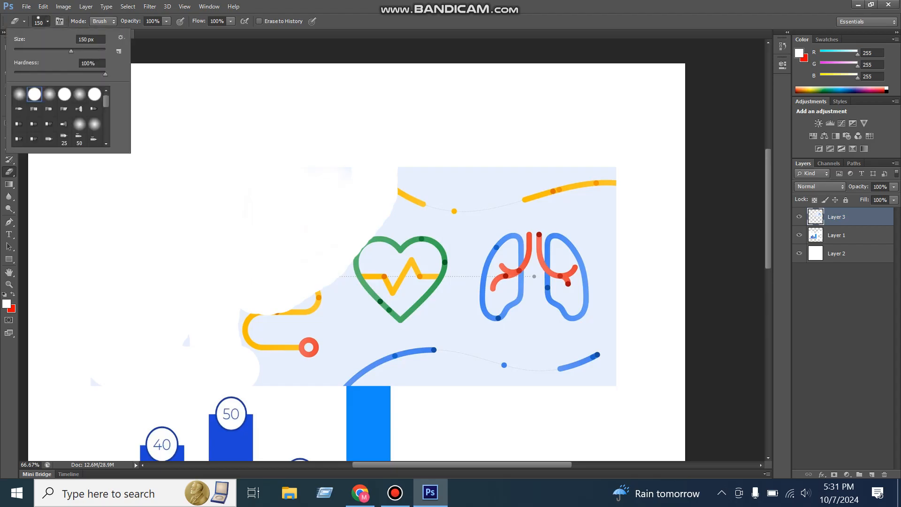
scroll(399, 249, down, 2)
scroll(59, 117, down, 6)
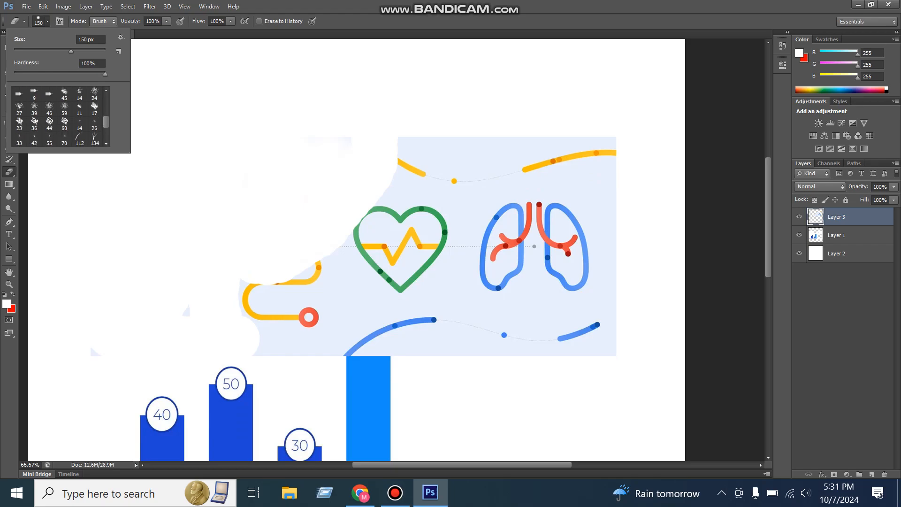
click(64, 124)
mouse_move(310, 244)
mouse_down()
mouse_move(286, 375)
mouse_move(271, 267)
mouse_up()
Return the eraser to the hard round tip and keep its mode set to Brush
click(47, 21)
scroll(61, 117, up, 6)
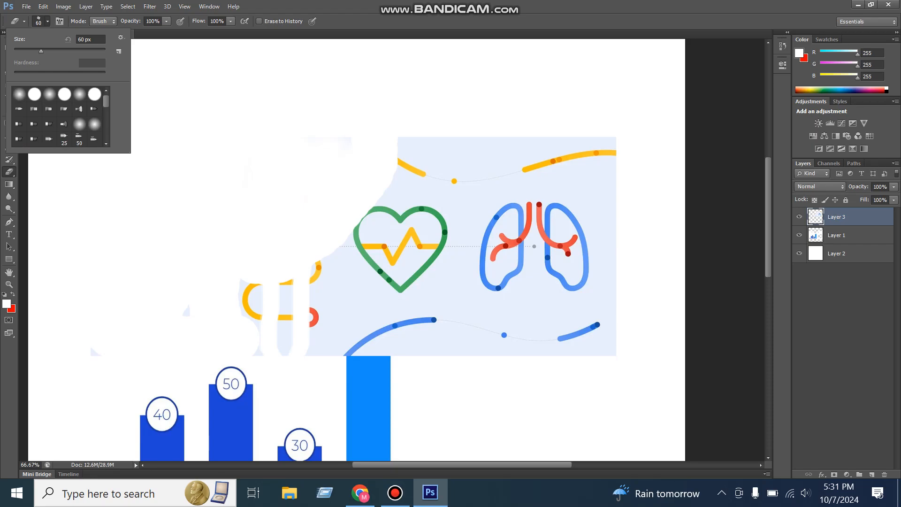
click(35, 94)
key(Escape)
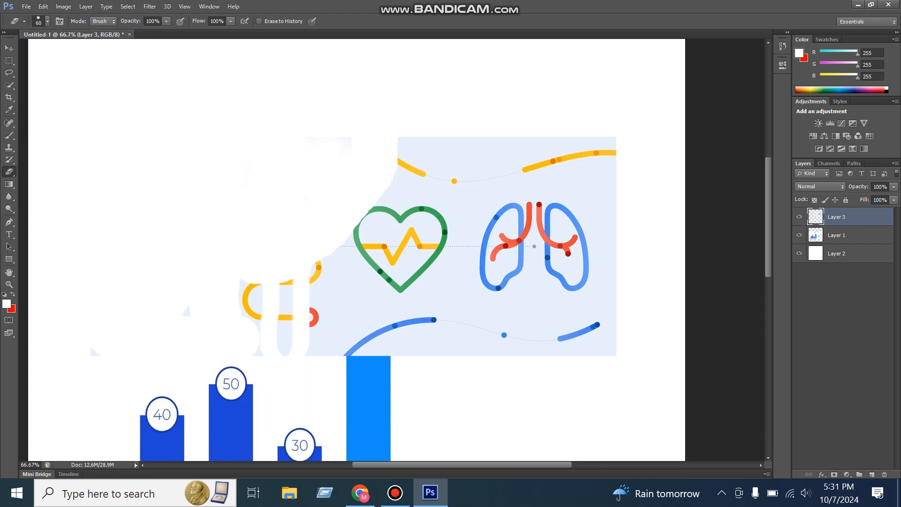
click(166, 21)
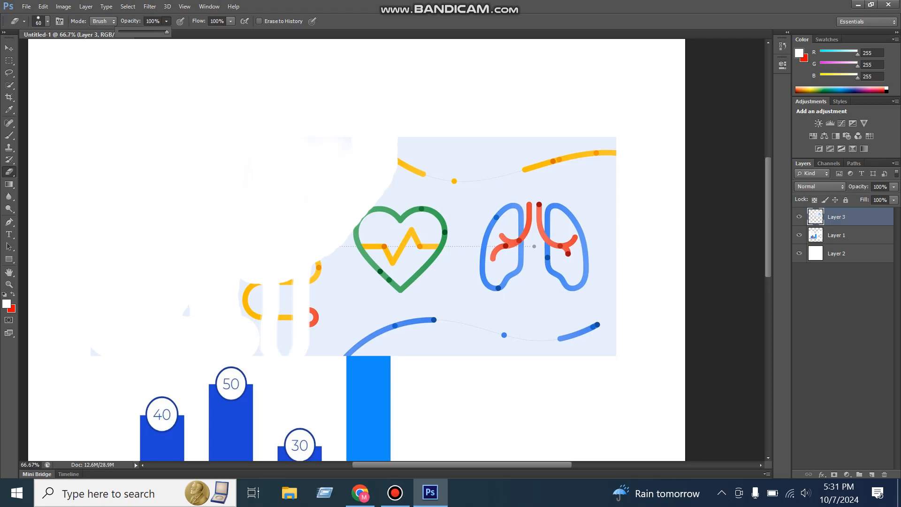
click(103, 21)
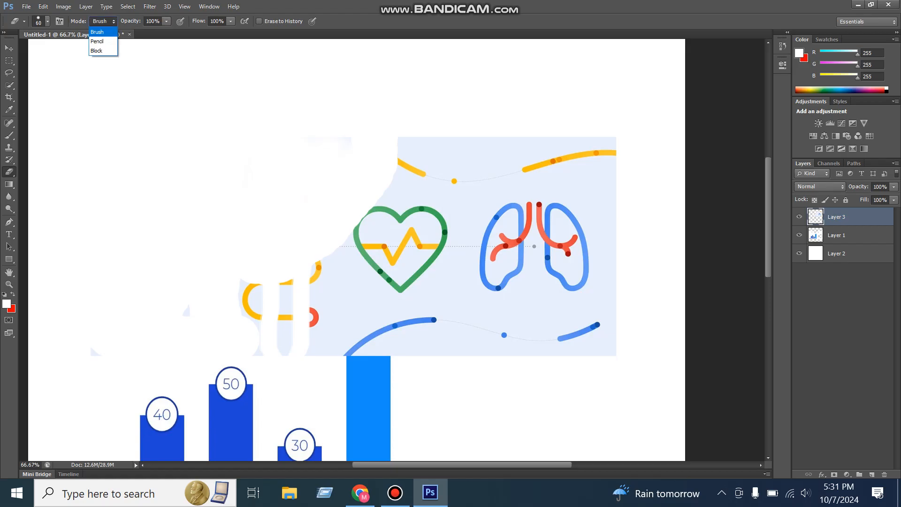
click(97, 32)
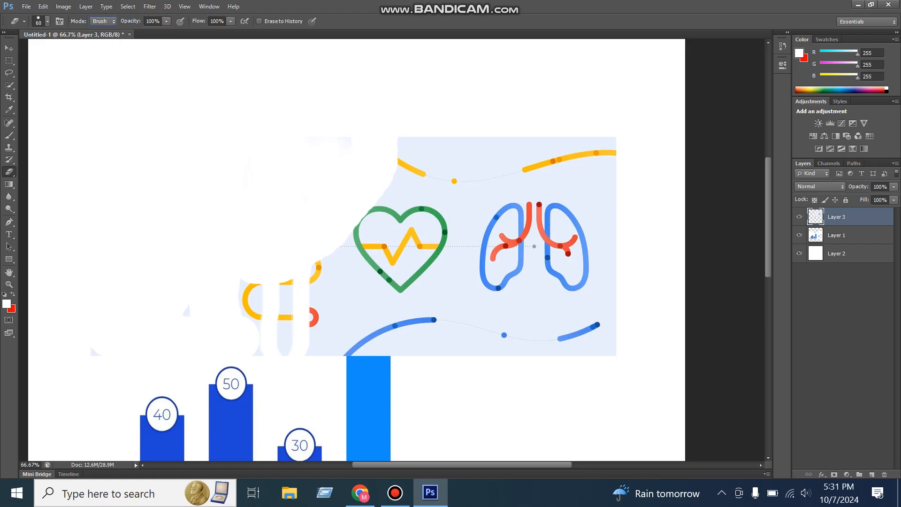
With the Background Eraser Tool, erase strokes across the tall light-blue bar on Layer 1
right_click(8, 172)
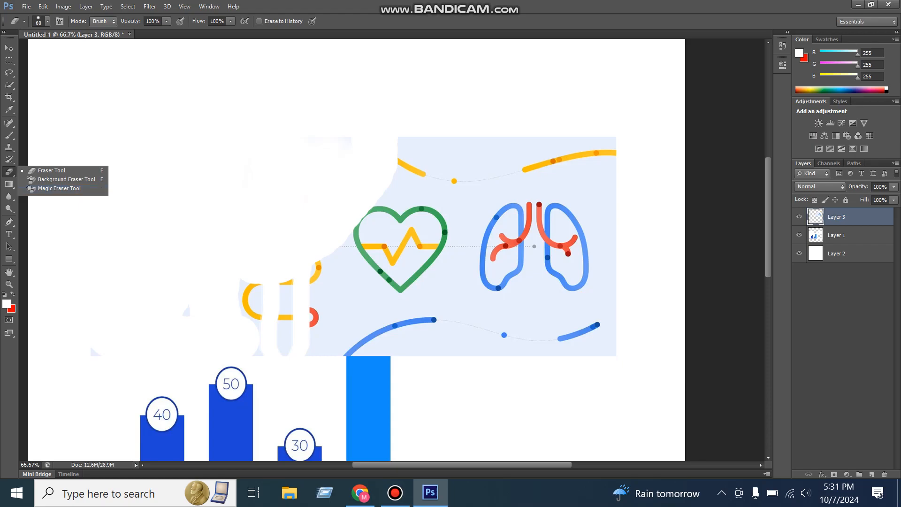
click(66, 180)
scroll(356, 249, down, 10)
scroll(356, 249, up, 2)
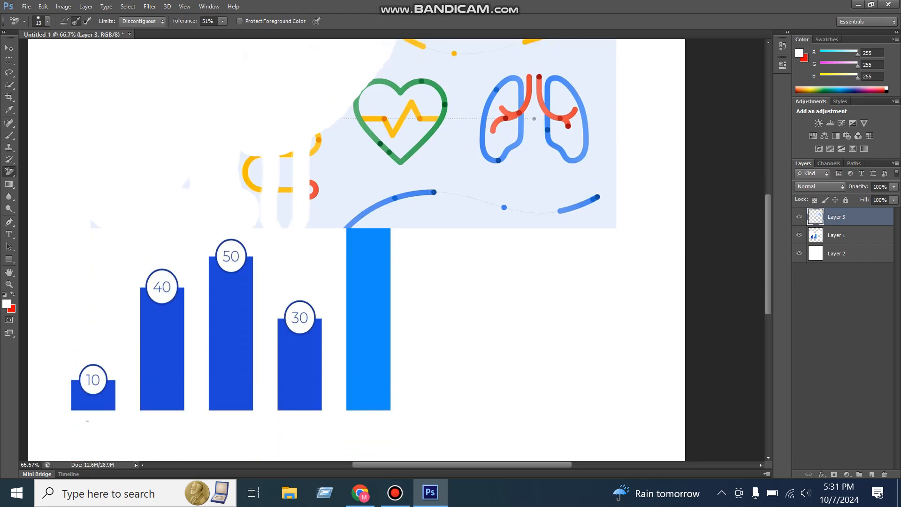
click(836, 235)
mouse_move(367, 319)
mouse_down()
mouse_move(369, 336)
mouse_move(346, 375)
mouse_move(320, 385)
mouse_move(385, 370)
mouse_move(356, 329)
mouse_move(367, 300)
mouse_move(376, 348)
mouse_move(361, 254)
mouse_move(371, 232)
mouse_up()
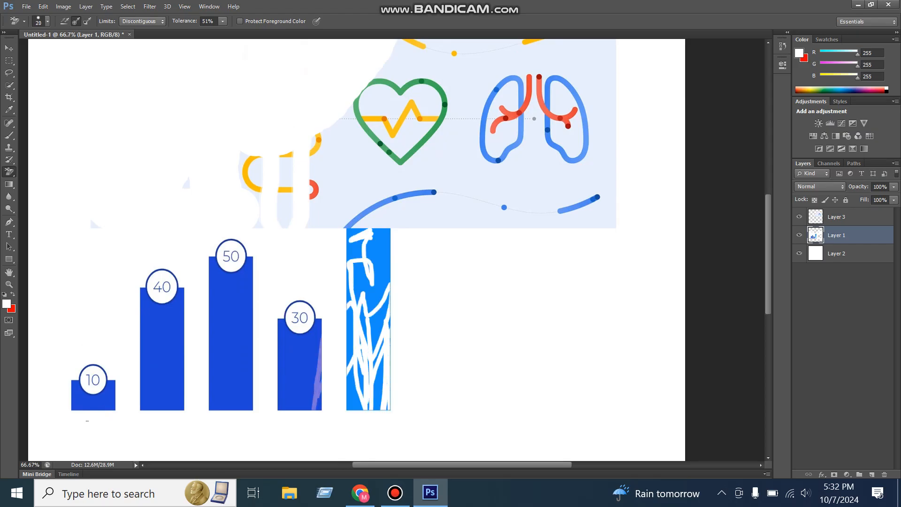
Try further Background Eraser strokes across the chart's bars and undo all the erasing done on the bars
mouse_move(382, 235)
mouse_down()
mouse_move(382, 286)
mouse_move(356, 390)
mouse_move(370, 284)
mouse_move(289, 366)
mouse_move(291, 401)
mouse_move(371, 387)
mouse_move(363, 241)
mouse_move(216, 375)
mouse_up()
mouse_move(216, 375)
mouse_down()
mouse_move(305, 352)
mouse_move(375, 402)
mouse_up()
key(ctrl+z)
key(ctrl+alt+z)
scroll(351, 249, up, 3)
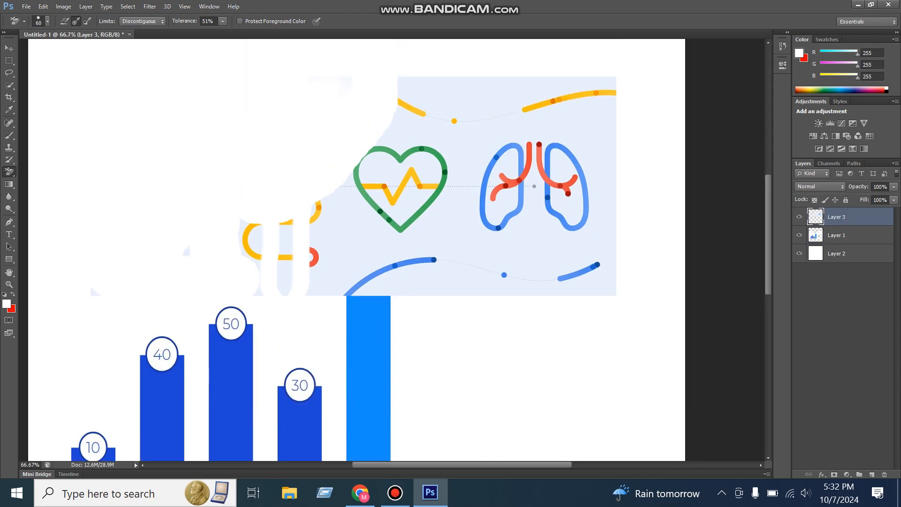
scroll(352, 249, down, 3)
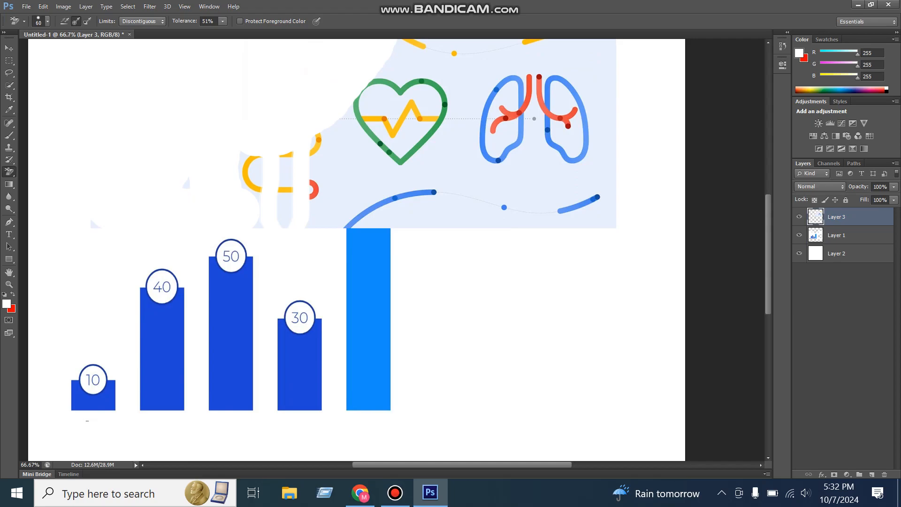
On Layer 1, try erasing the bar marked 50 with the Background Eraser at 60 px, and undo the strokes
click(845, 235)
mouse_move(242, 310)
mouse_down()
mouse_move(237, 396)
mouse_move(230, 253)
mouse_up()
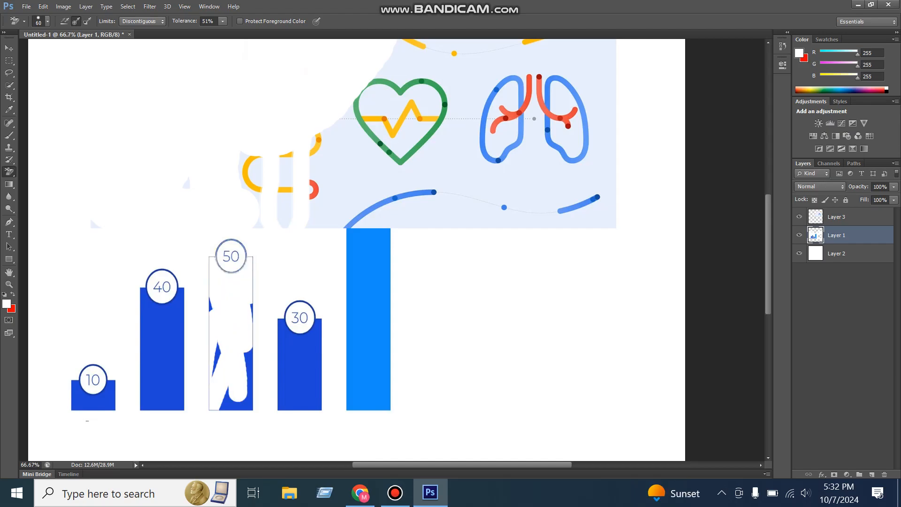
mouse_move(250, 305)
mouse_down()
mouse_move(244, 404)
mouse_move(226, 397)
mouse_move(216, 357)
mouse_move(158, 392)
mouse_move(153, 300)
mouse_move(272, 333)
mouse_up()
key(ctrl+alt+z)
key(ctrl+alt+z)
key(ctrl+alt+z)
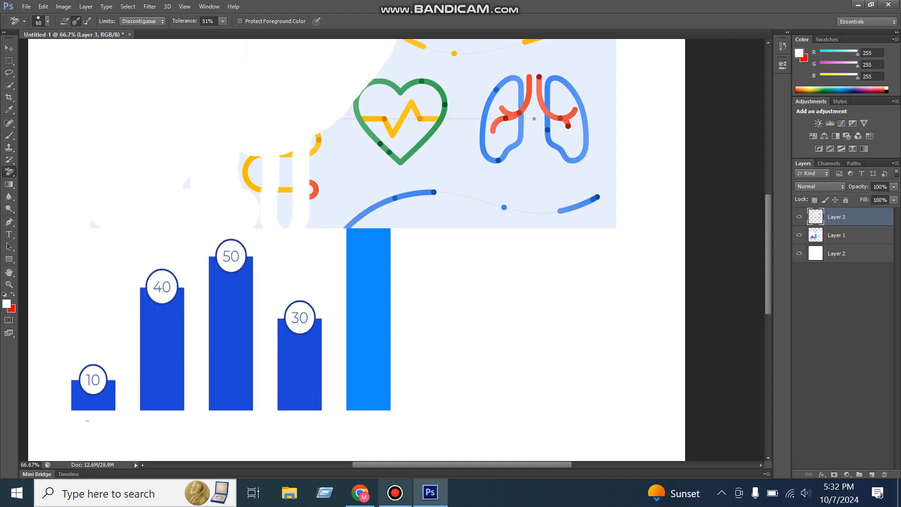
Delete Layer 1 and Layer 3, keeping only the white Layer 2
drag(837, 235, 885, 474)
drag(838, 217, 885, 474)
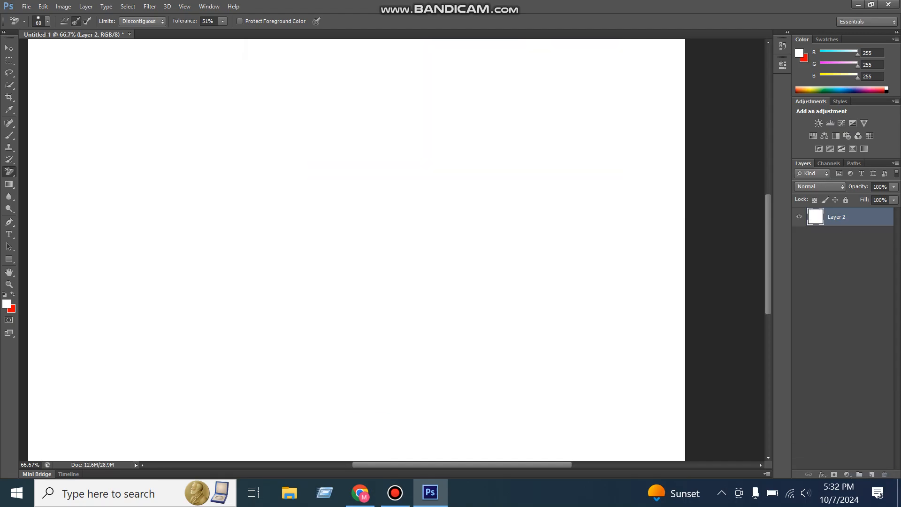
Switch to Chrome and copy Shopify's peach heart-shaped wellness illustration from the health image results
click(360, 493)
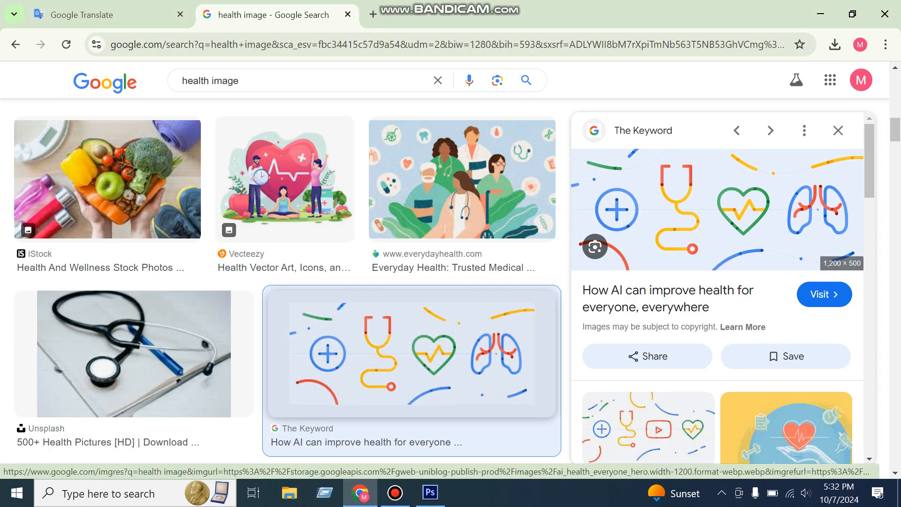
scroll(282, 282, down, 10)
scroll(282, 281, up, 4)
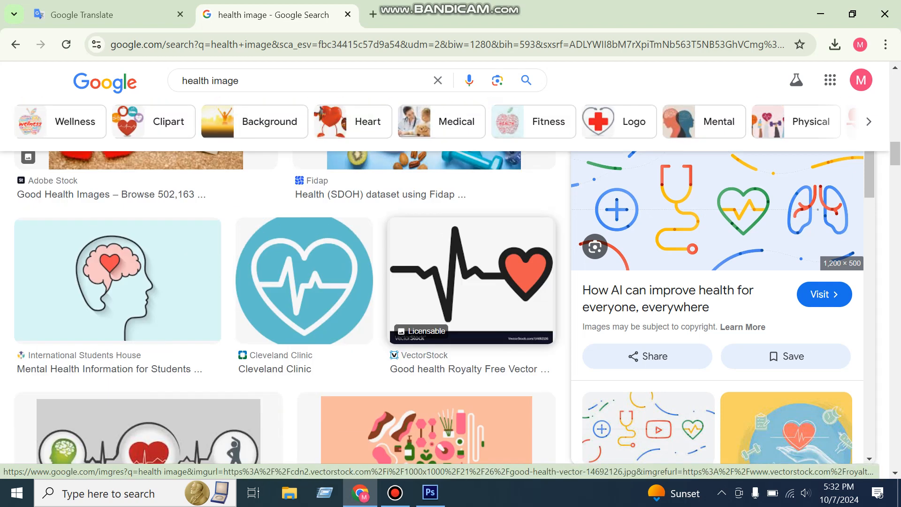
scroll(281, 281, down, 5)
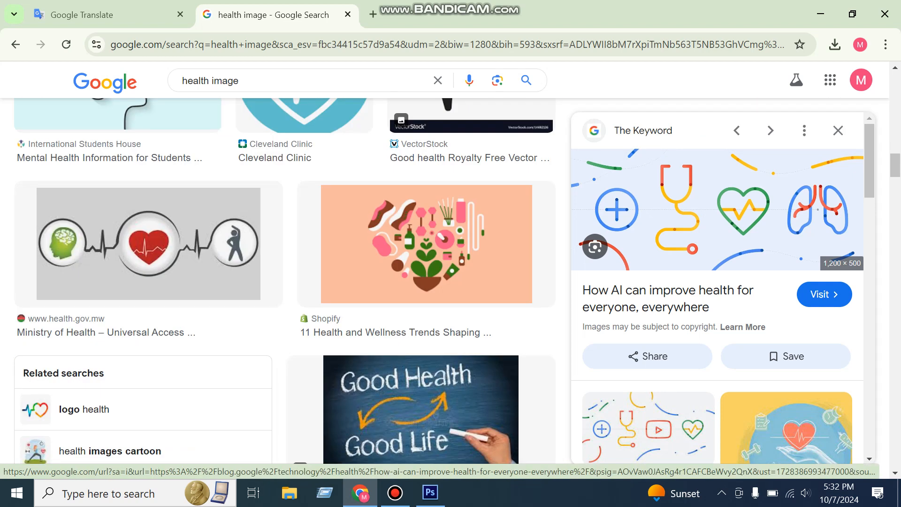
click(426, 244)
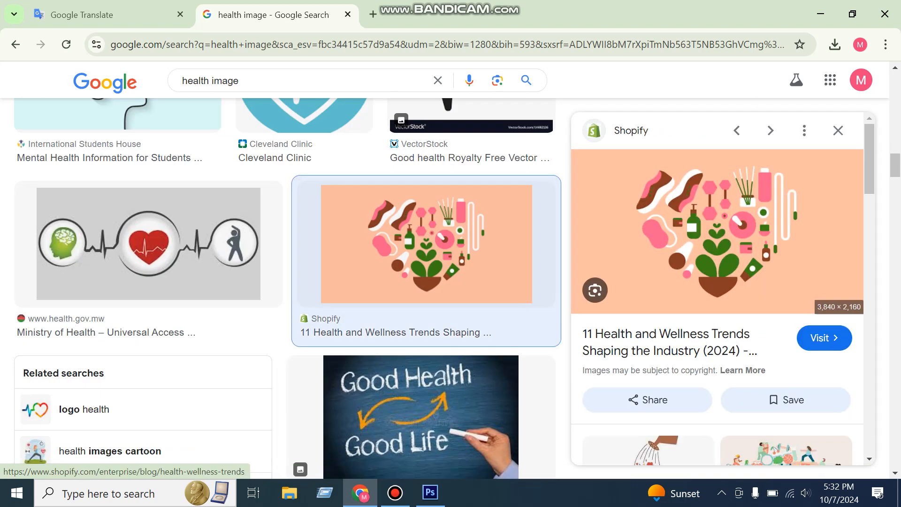
right_click(582, 215)
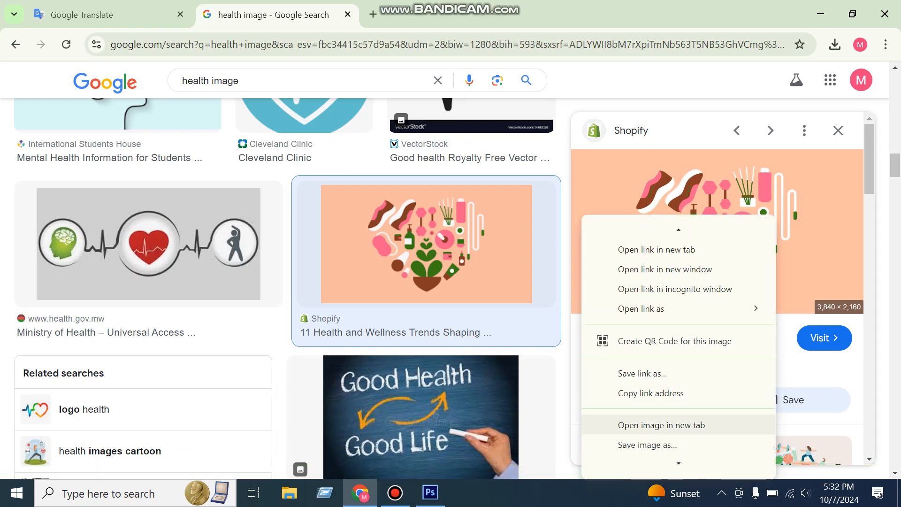
scroll(647, 408, down, 2)
click(638, 425)
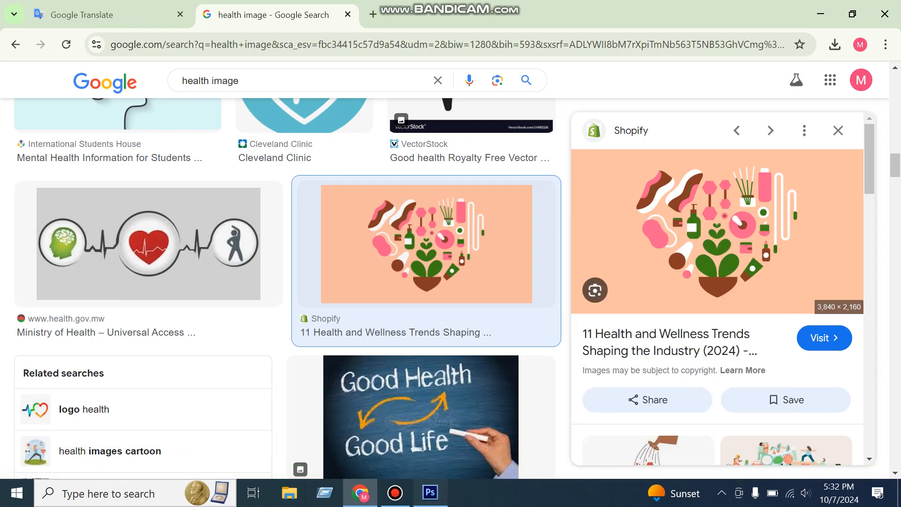
Paste the copied illustration into the Photoshop document and scale it to 54.69% width and 97.22% height to fit the canvas
click(429, 492)
key(ctrl+v)
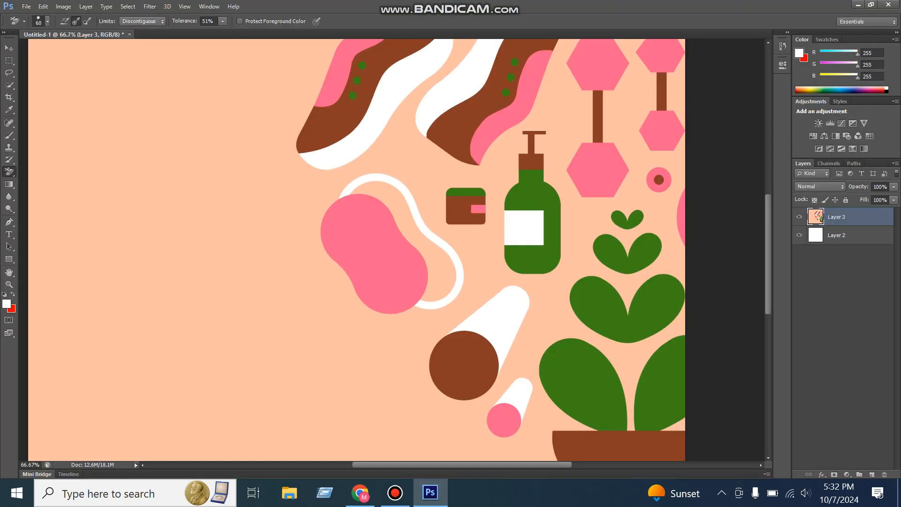
key(ctrl+minus)
key(ctrl+minus)
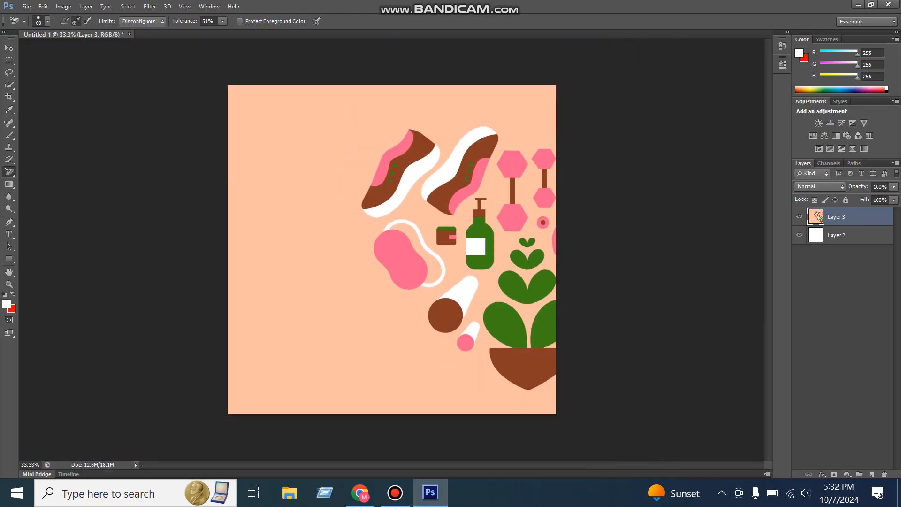
key(v)
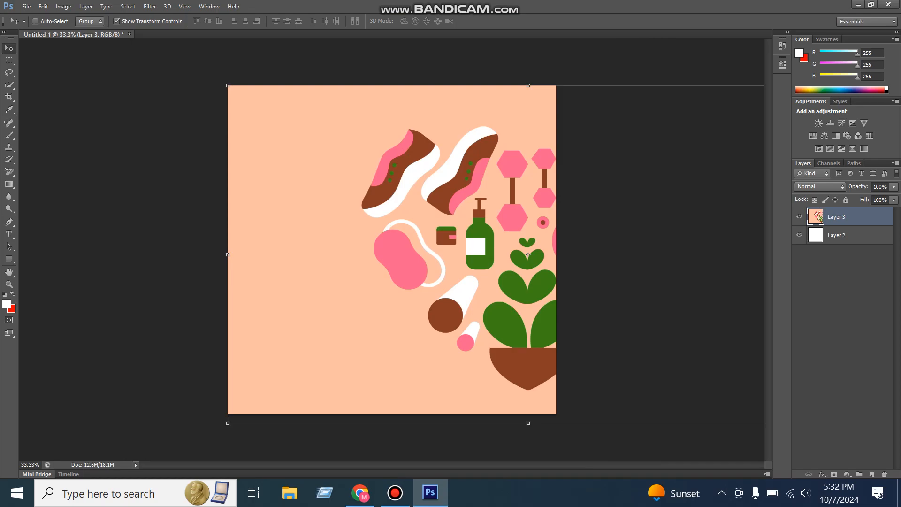
key(ctrl+minus)
key(ctrl+minus)
key(ctrl+minus)
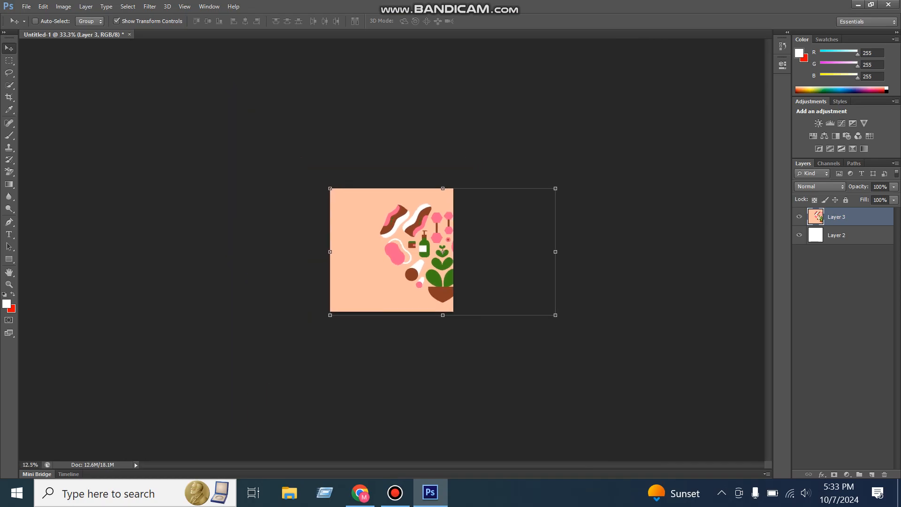
drag(555, 252, 453, 251)
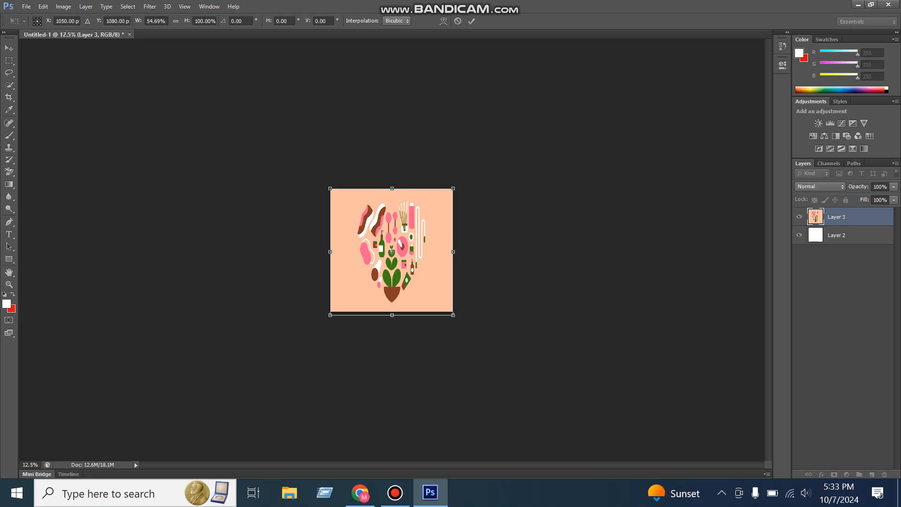
mouse_move(392, 315)
mouse_down()
mouse_move(392, 354)
mouse_move(392, 311)
mouse_up()
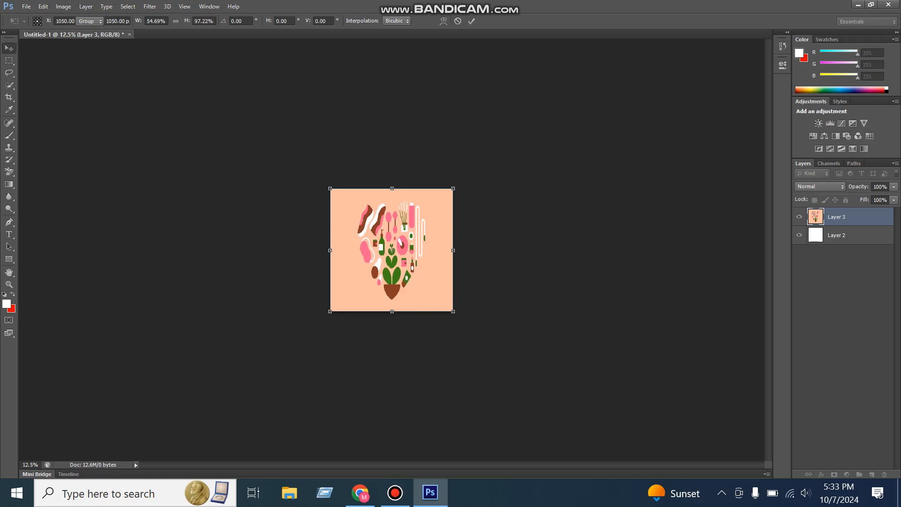
key(Return)
Stretch the pasted illustration past both side edges of the canvas to 135.14% width and apply the transform
key(ctrl+plus)
key(ctrl+plus)
key(ctrl+plus)
key(ctrl+plus)
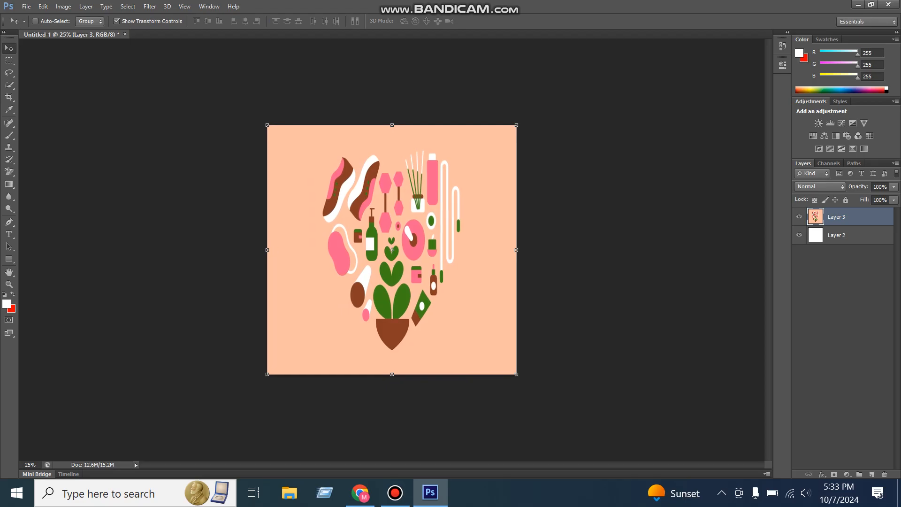
key(ctrl+plus)
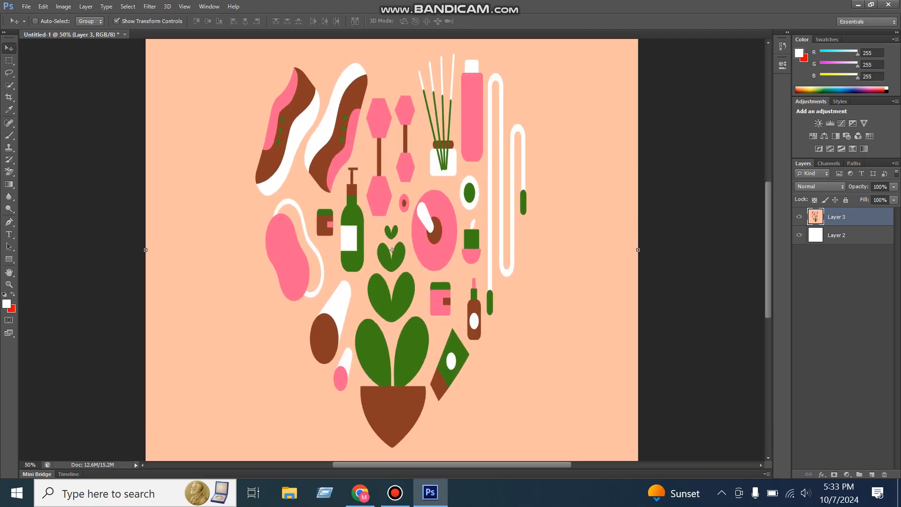
key(ctrl+minus)
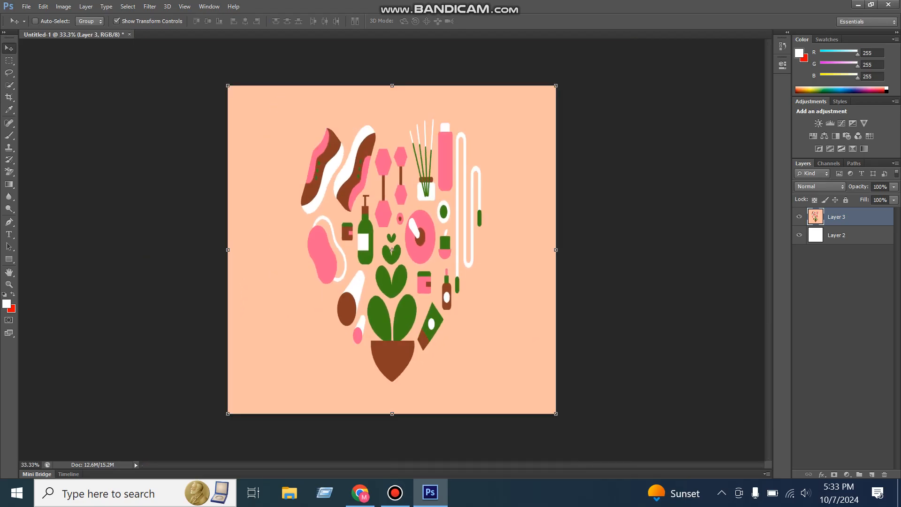
drag(556, 250, 622, 250)
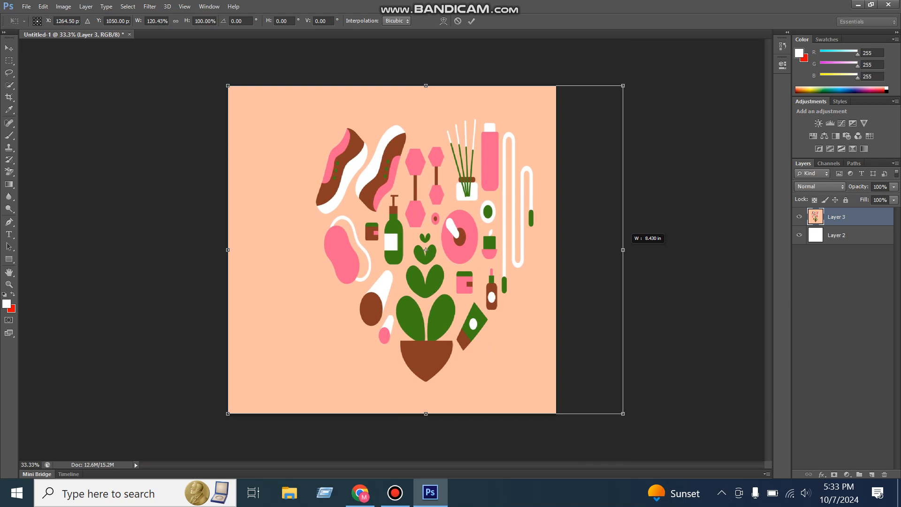
drag(228, 250, 179, 249)
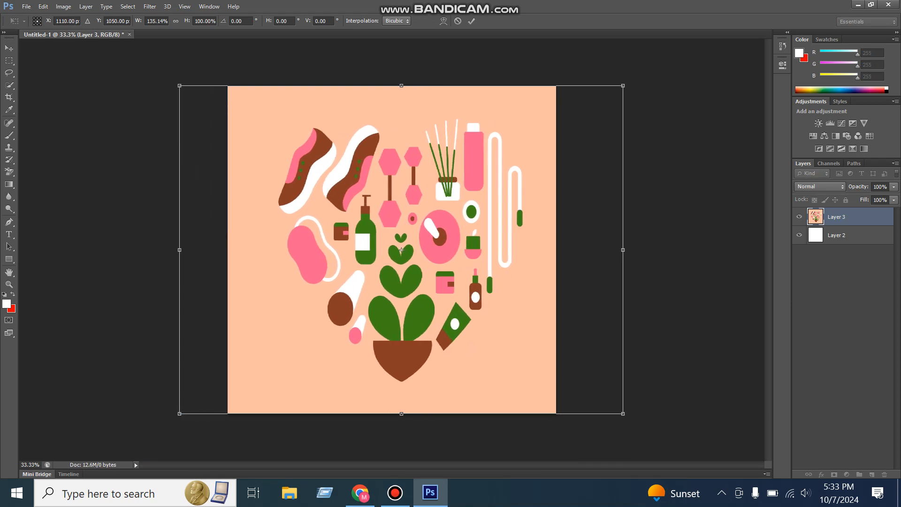
key(Return)
With the Background Eraser Tool, try strokes over the pink sleep mask and around the shoes, and undo them
key(m)
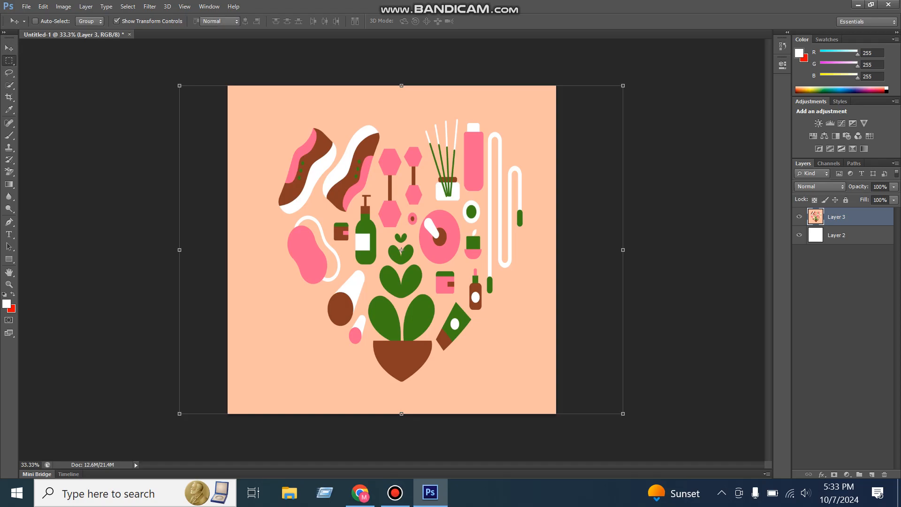
click(9, 172)
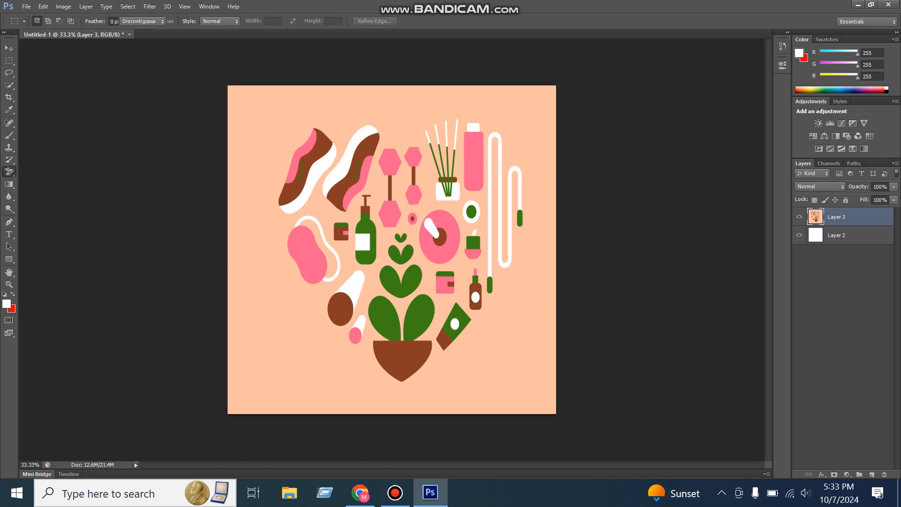
key(Escape)
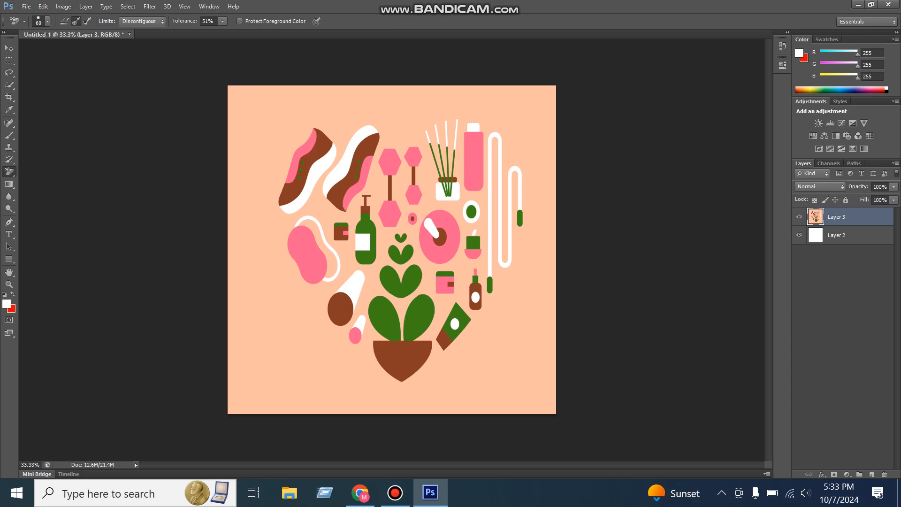
mouse_move(304, 248)
mouse_down()
mouse_move(312, 285)
mouse_move(291, 235)
mouse_move(301, 225)
mouse_move(291, 218)
mouse_move(293, 192)
mouse_move(299, 236)
mouse_move(321, 267)
mouse_move(297, 242)
mouse_move(314, 243)
mouse_move(324, 272)
mouse_move(292, 263)
mouse_move(287, 248)
mouse_move(297, 268)
mouse_move(307, 229)
mouse_move(326, 259)
mouse_up()
mouse_move(295, 191)
mouse_down()
mouse_move(337, 202)
mouse_move(325, 224)
mouse_move(376, 164)
mouse_up()
mouse_move(355, 215)
mouse_down()
mouse_move(363, 200)
mouse_move(372, 212)
mouse_move(362, 293)
mouse_move(324, 286)
mouse_move(300, 299)
mouse_up()
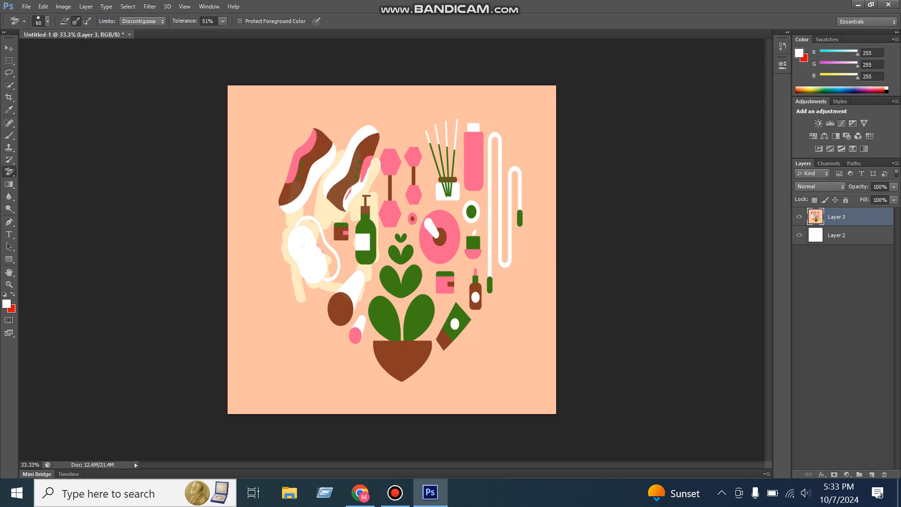
key(ctrl+z)
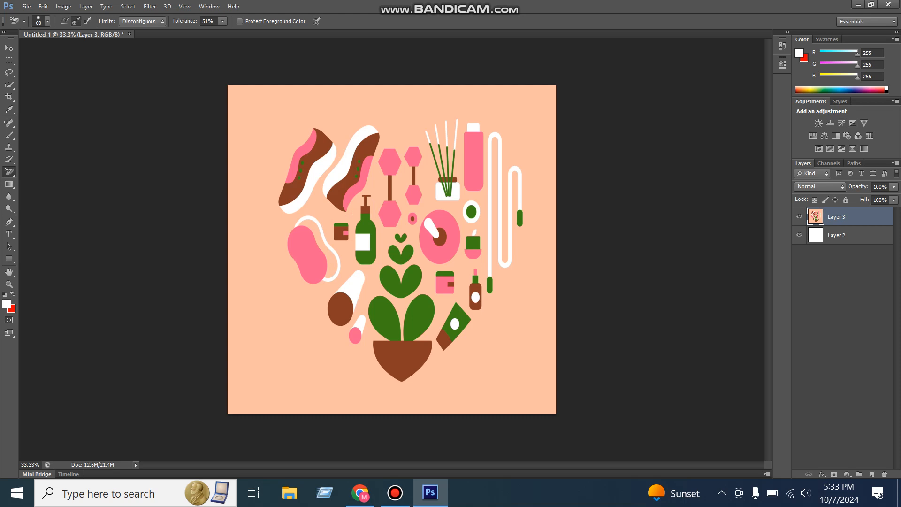
Erase the upper part of the pink sleep mask with the Background Eraser enlarged to 150 px, and hide Layer 2
click(315, 262)
key(bracketright)
key(bracketright)
key(bracketright)
key(bracketright)
click(308, 250)
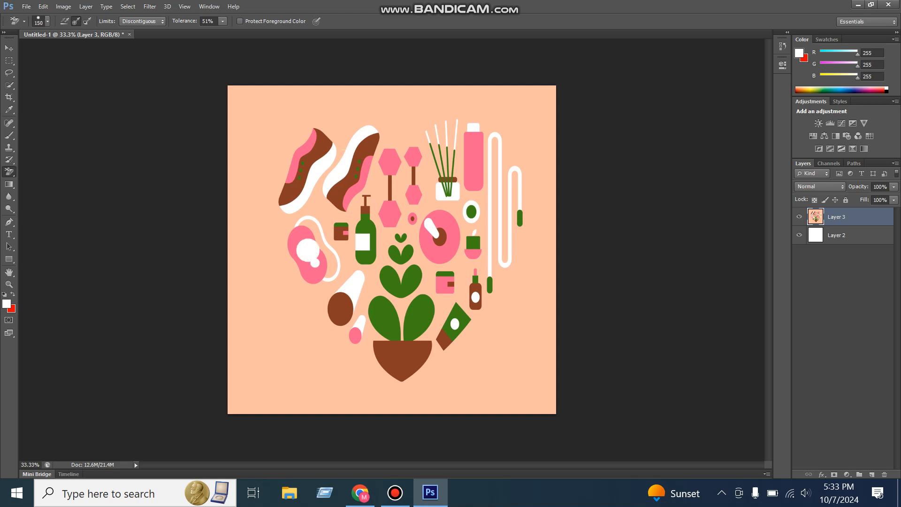
click(300, 233)
click(296, 246)
click(799, 234)
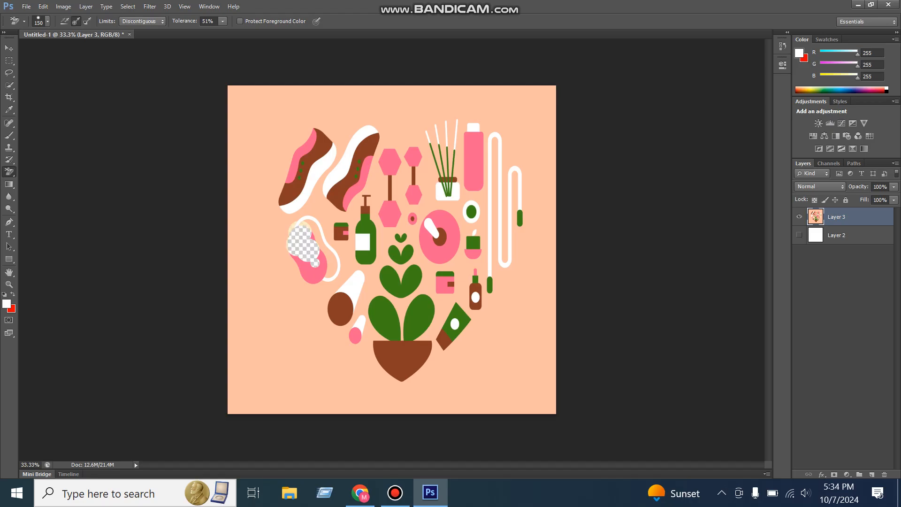
Erase the lower part and remaining edges of the pink sleep mask, and undo the last two dabs
click(319, 266)
click(315, 279)
click(307, 268)
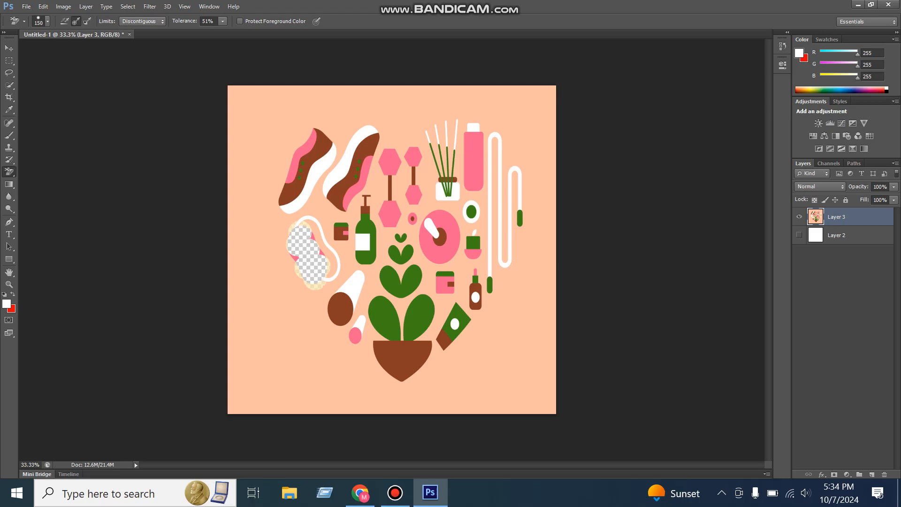
click(294, 257)
click(317, 237)
click(324, 251)
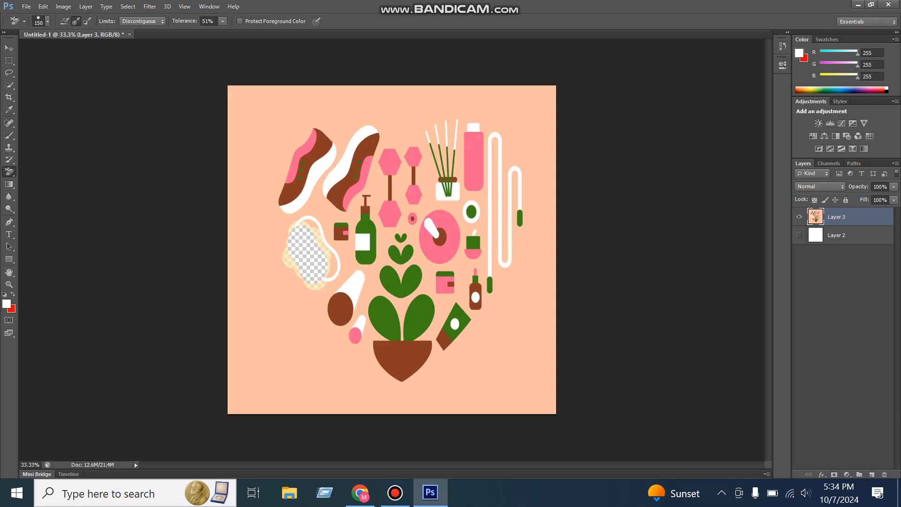
key(ctrl+alt+z)
key(ctrl+alt+z)
Erase the pink toe area and white sole of the leftmost shoe with the 150 px Background Eraser
click(313, 144)
click(324, 165)
mouse_move(319, 169)
mouse_down()
mouse_move(303, 202)
mouse_move(281, 212)
mouse_move(327, 181)
mouse_move(332, 145)
mouse_up()
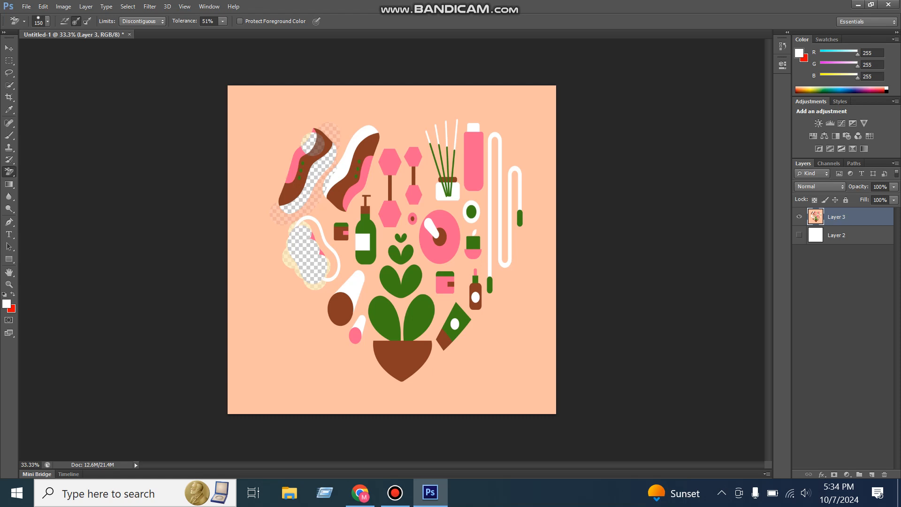
Undo the erasing on the leftmost shoe and on the lower part of the sleep mask
key(ctrl+alt+z)
key(ctrl+alt+z)
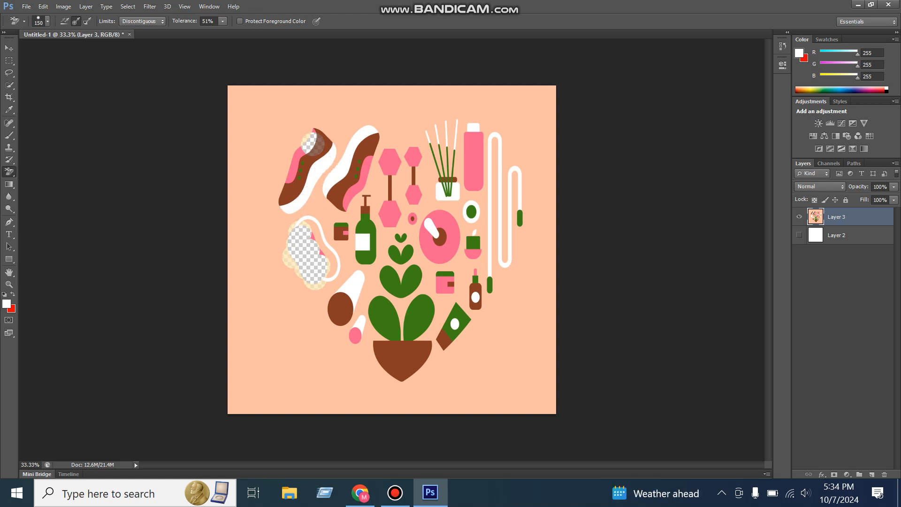
key(ctrl+alt+z)
key(ctrl+alt+z)
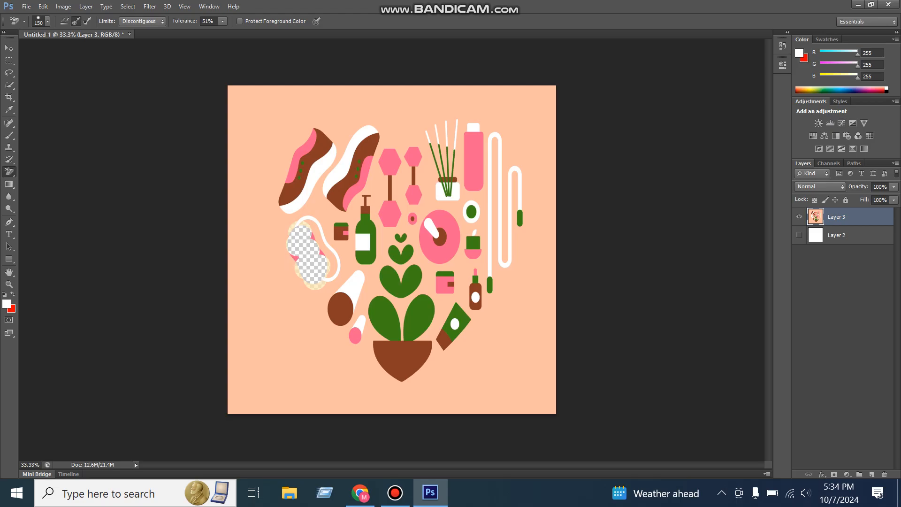
key(ctrl+alt+z)
key(ctrl+alt+z)
key(ctrl+alt+z)
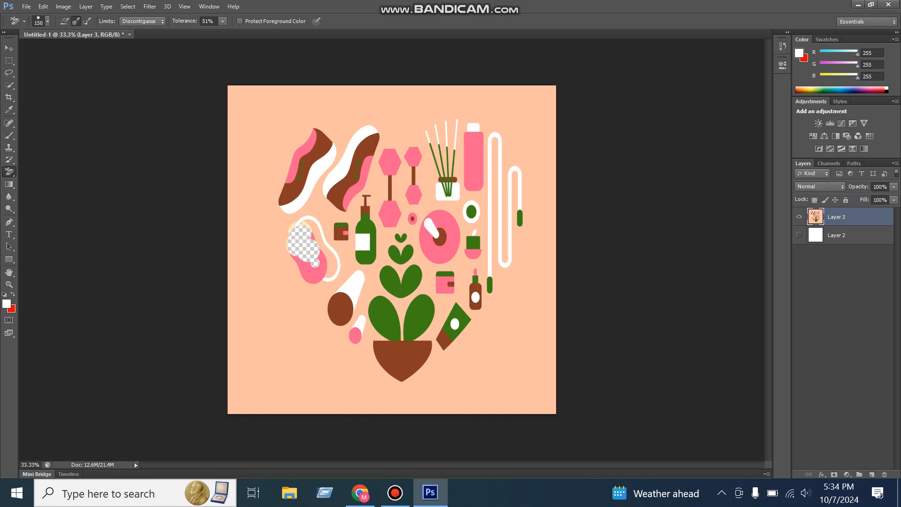
key(ctrl+z)
key(ctrl+z)
key(ctrl+z)
key(ctrl+z)
click(208, 21)
click(9, 184)
drag(9, 184, 30, 201)
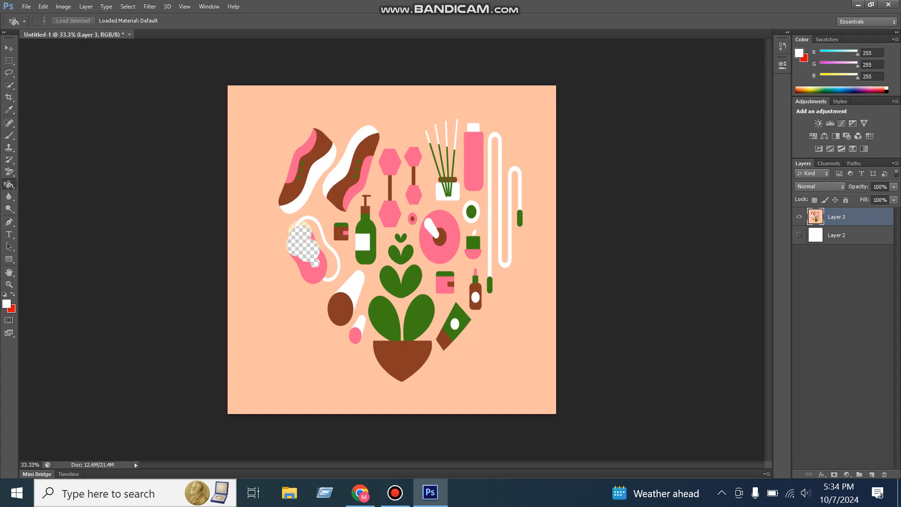
Erase the white sole of the second shoe with the Magic Eraser at tolerance 32, contiguous and anti-aliased
mouse_move(9, 184)
mouse_down()
mouse_move(30, 192)
mouse_move(9, 171)
mouse_move(33, 188)
mouse_up()
click(47, 191)
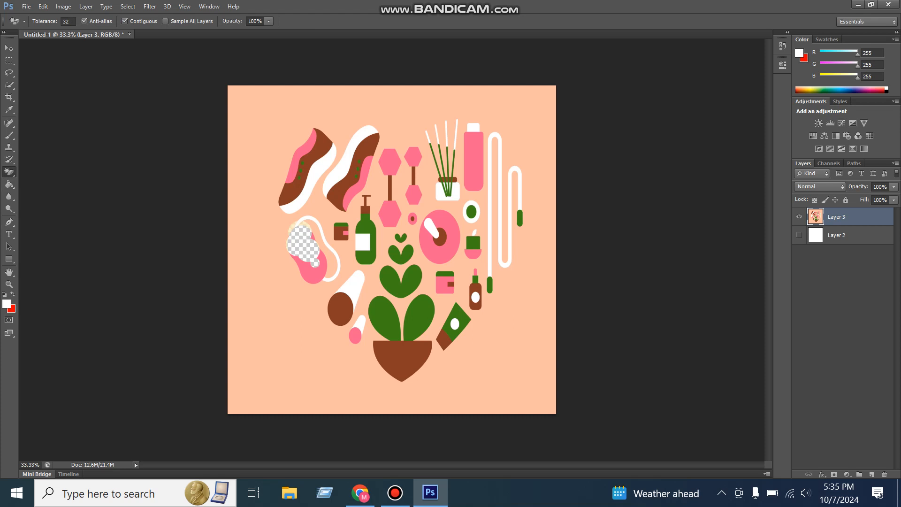
key(ctrl+plus)
drag(376, 201, 405, 305)
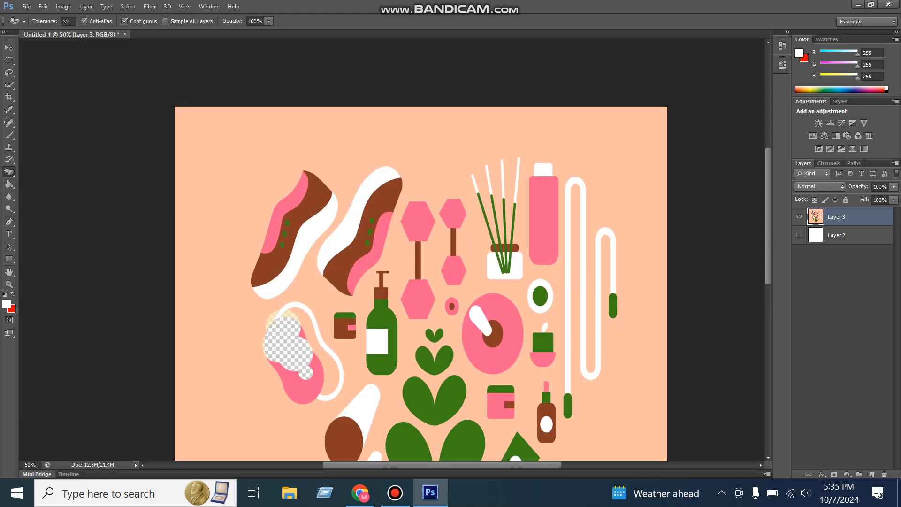
click(382, 178)
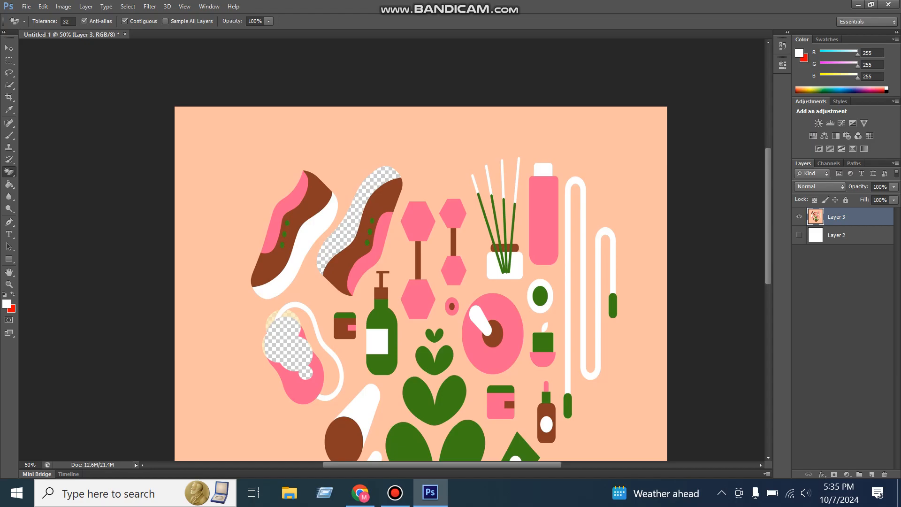
Show Layer 2 behind the erased areas, try erasing on the second shoe, undo it, and hide Layer 2 again
click(799, 234)
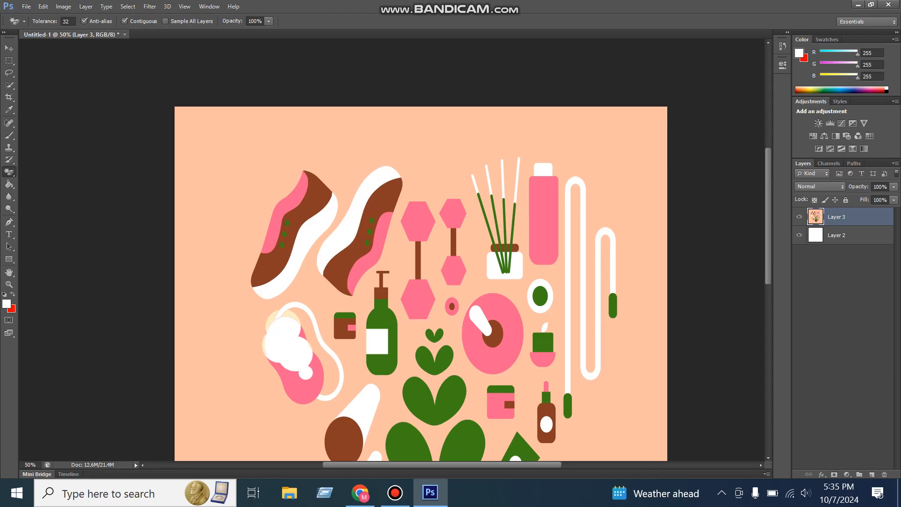
click(361, 235)
key(ctrl+z)
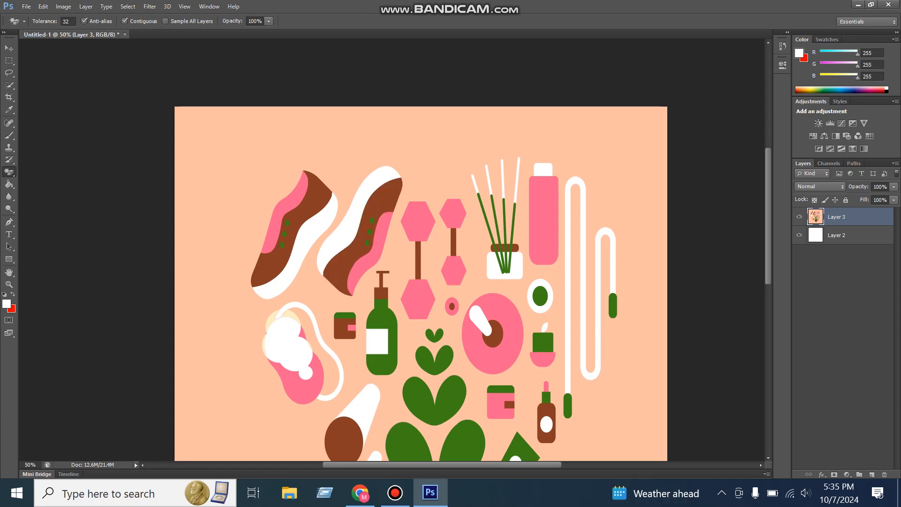
click(800, 235)
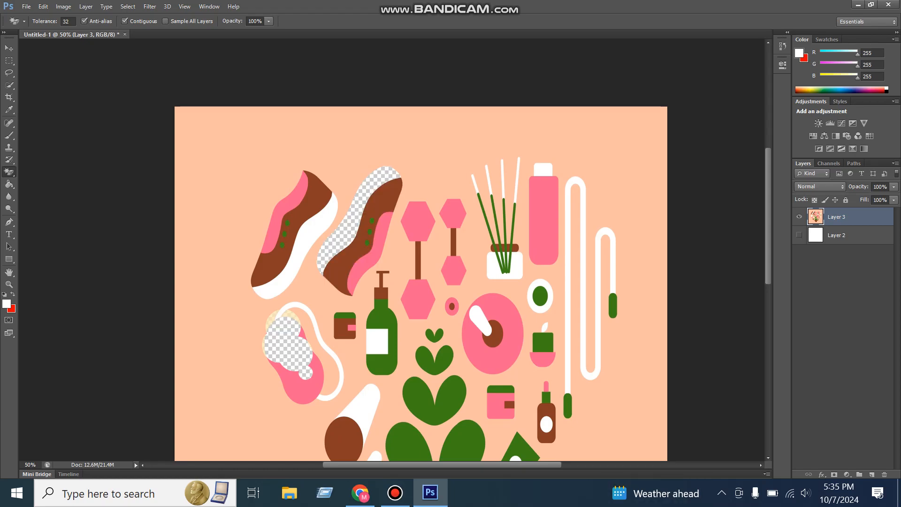
Erase the pink body of the tall bottle, the pink round disc and the green body of the pump bottle with the Magic Eraser
click(544, 220)
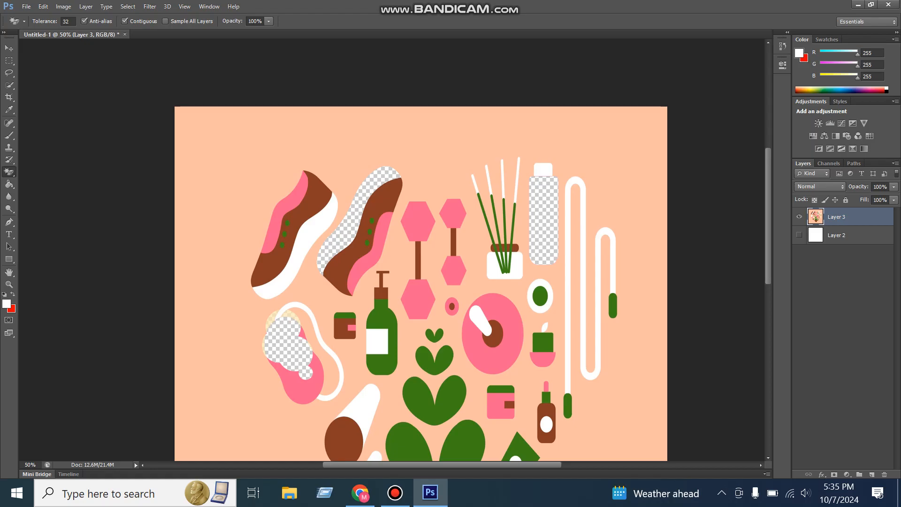
click(509, 352)
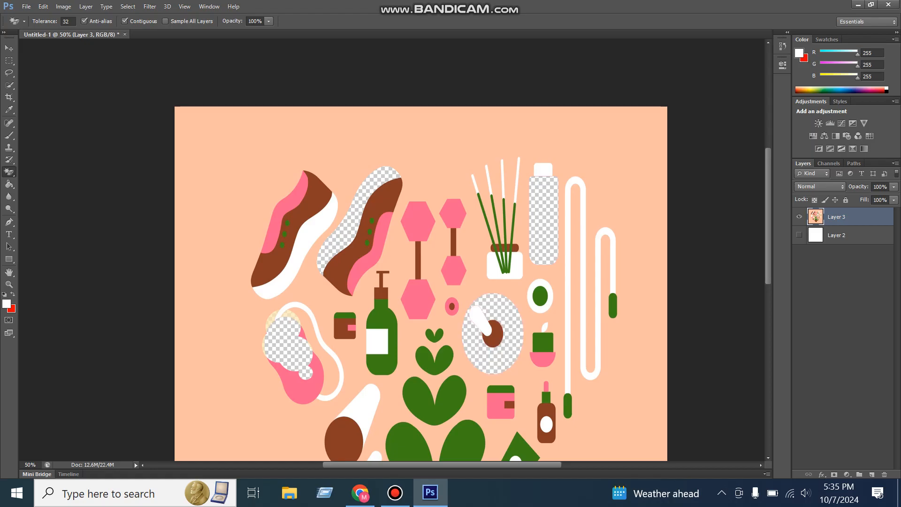
click(381, 364)
Erase the plant's two lowest pairs of green leaves and the green part of the tilted tube with the Magic Eraser
scroll(474, 280, down, 2)
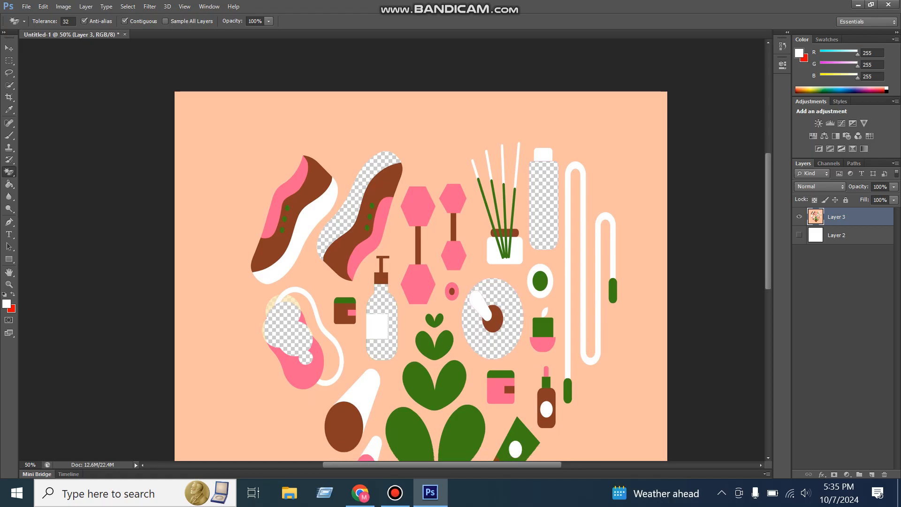
click(434, 383)
scroll(435, 382, down, 4)
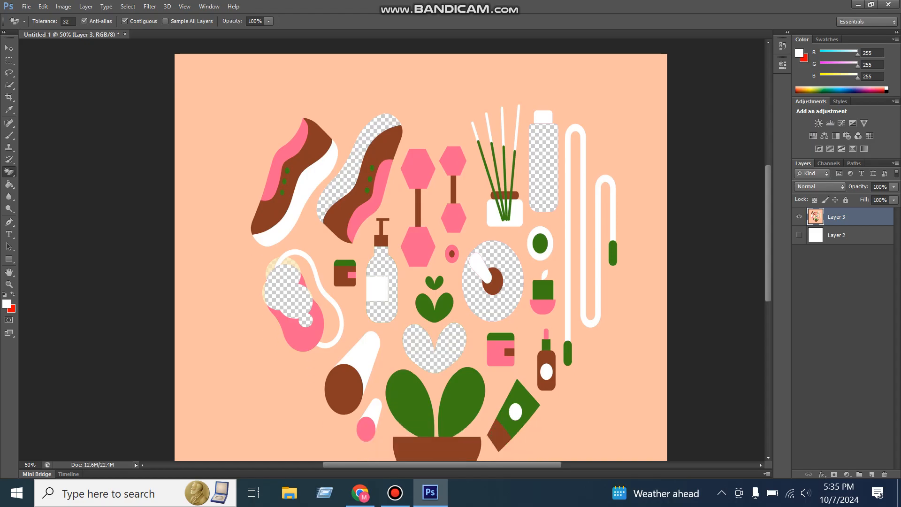
click(462, 398)
click(407, 398)
scroll(408, 399, down, 2)
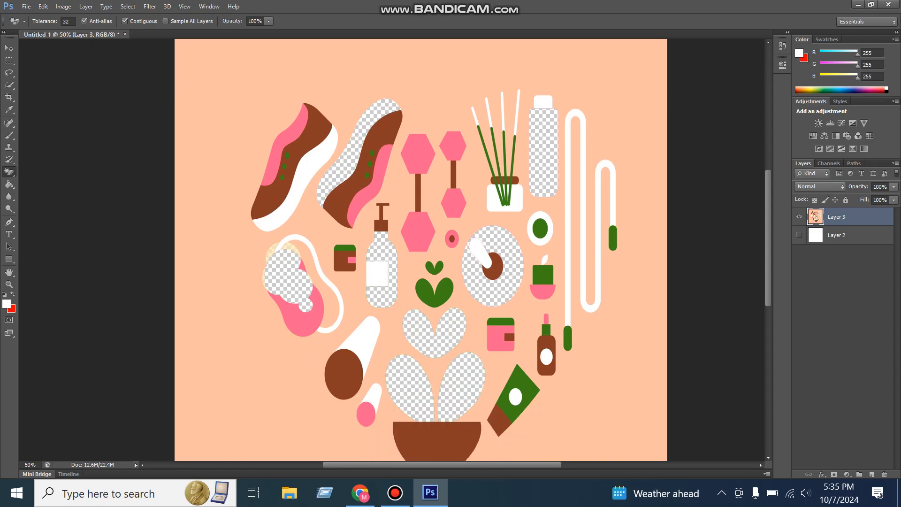
click(521, 385)
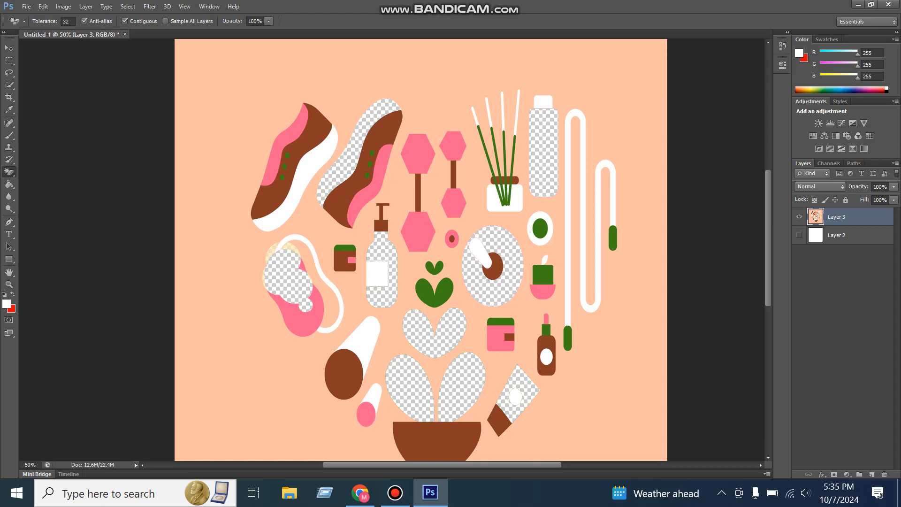
Erase the brown uppers of both shoes and both pink weights of the larger dumbbell with the Magic Eraser
click(300, 150)
click(388, 131)
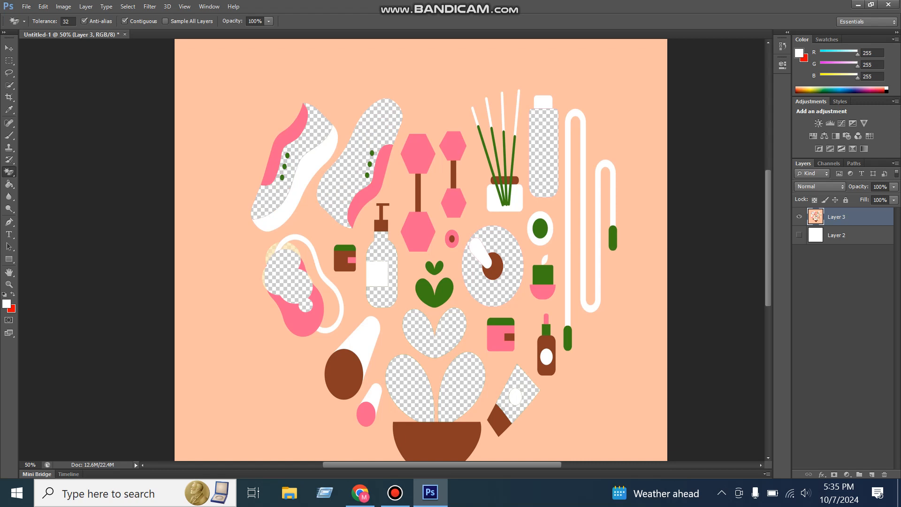
click(417, 153)
click(417, 232)
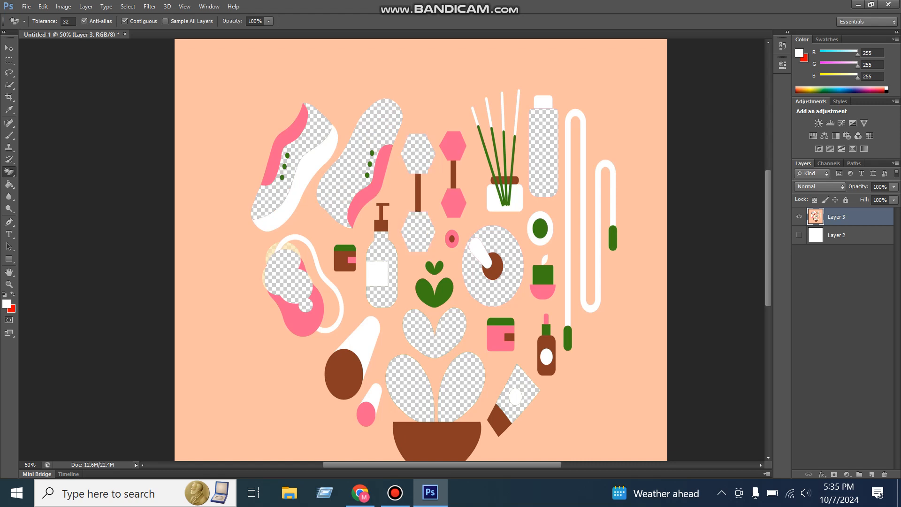
scroll(421, 250, down, 3)
scroll(421, 250, up, 7)
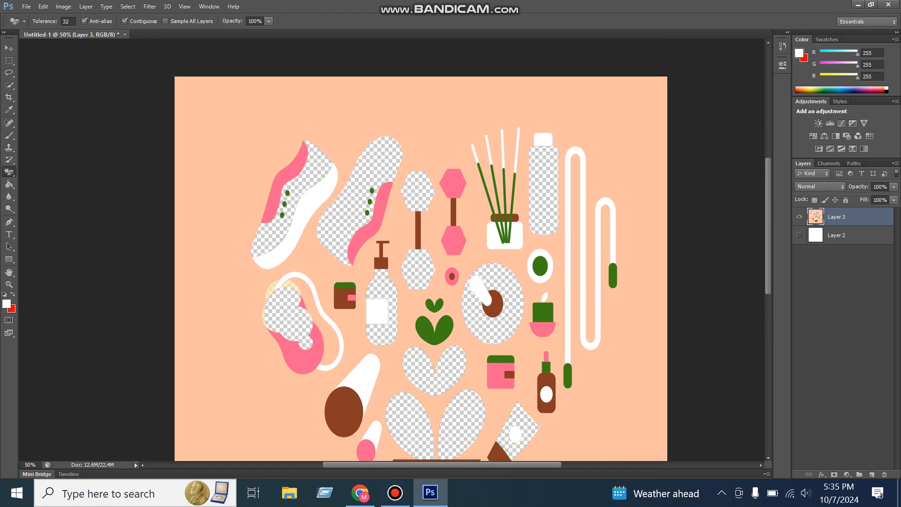